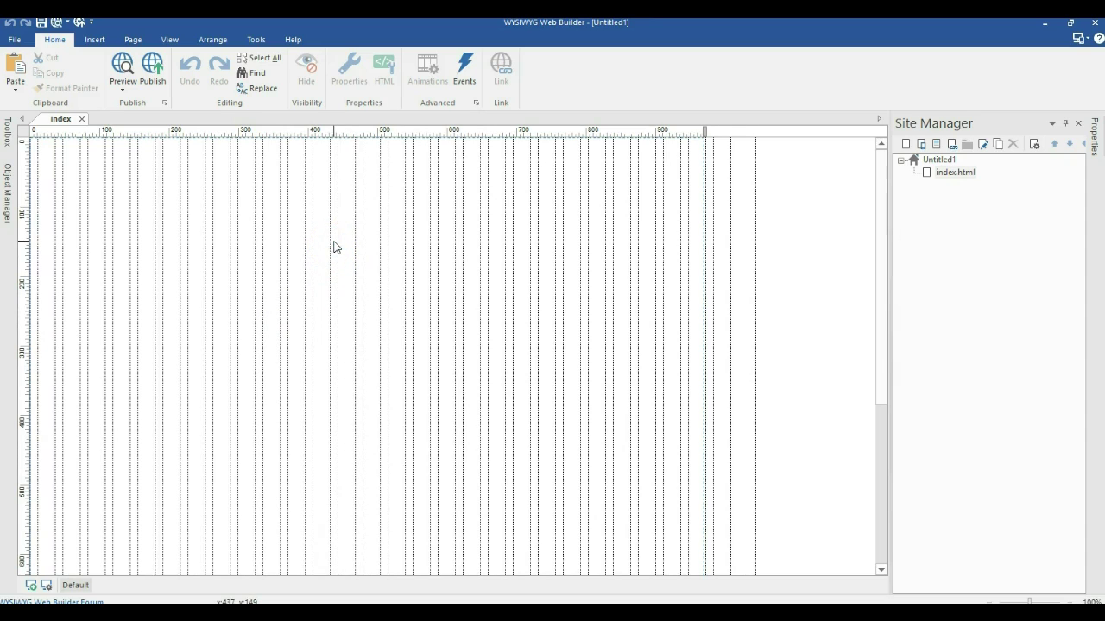
Step: Open the page's Page Properties on the Miscellaneous tab
right_click(334, 243)
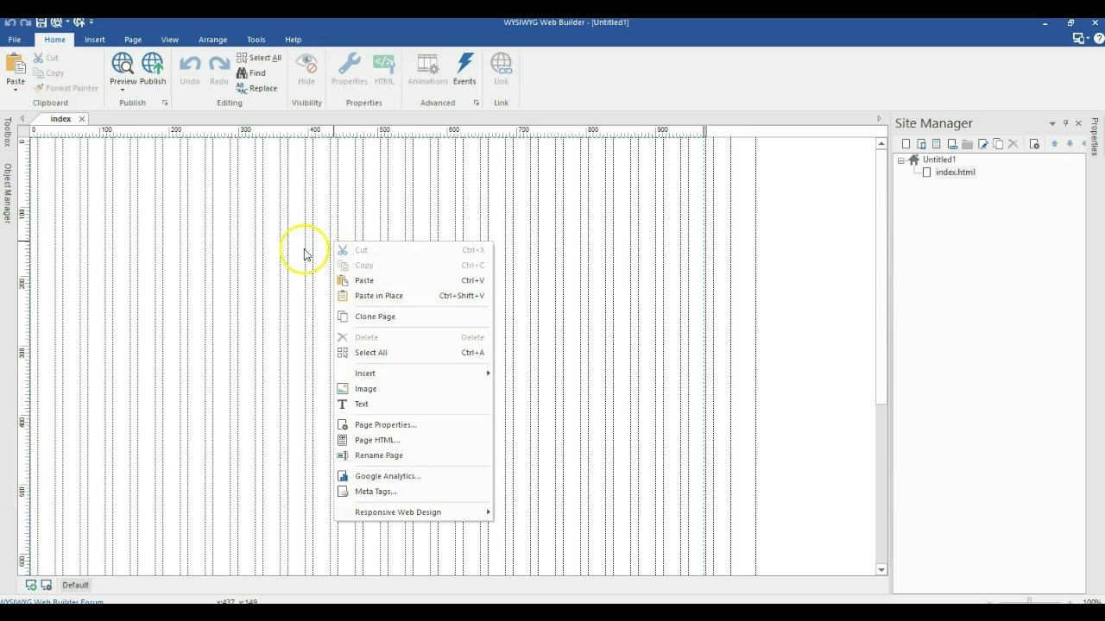
left_click(374, 423)
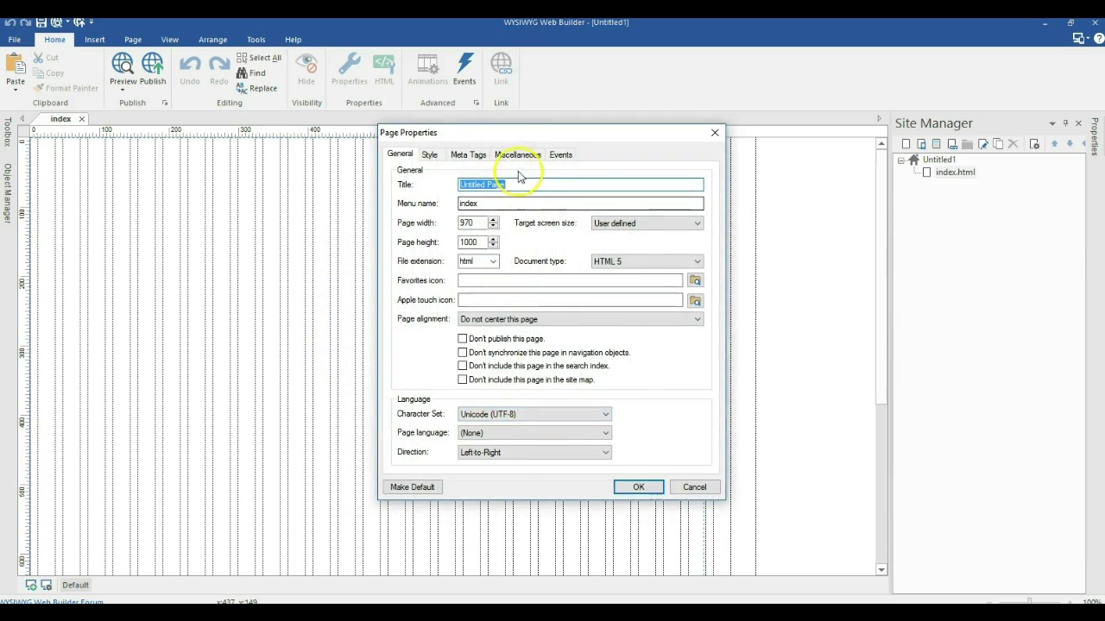
left_click(517, 154)
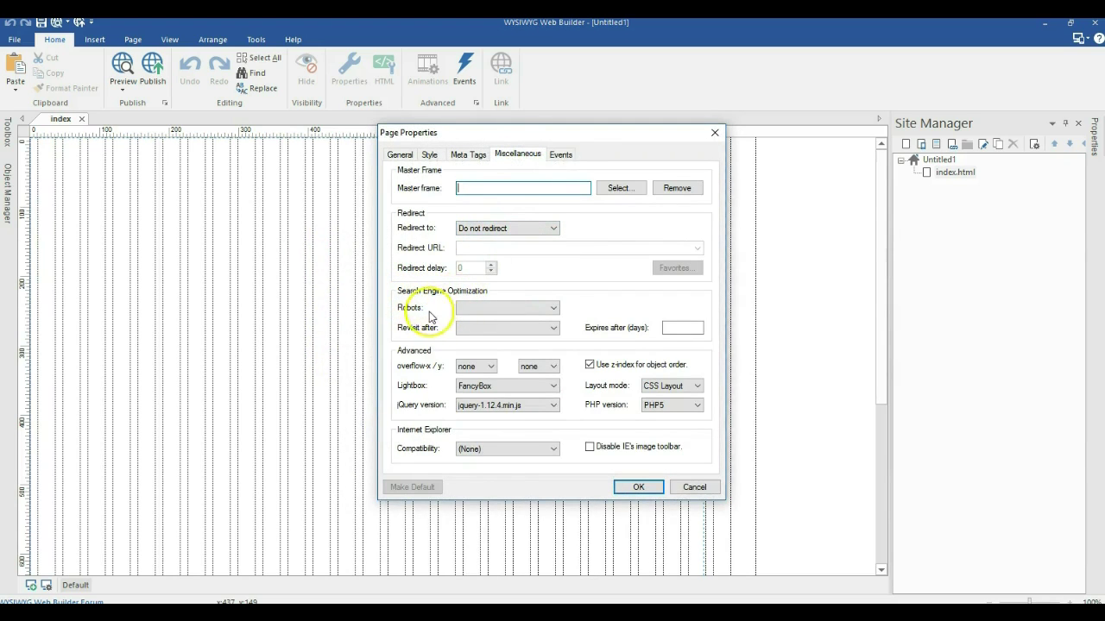
Step: Set Robots to index, follow, leaving Revisit after with no interval chosen
left_click(470, 308)
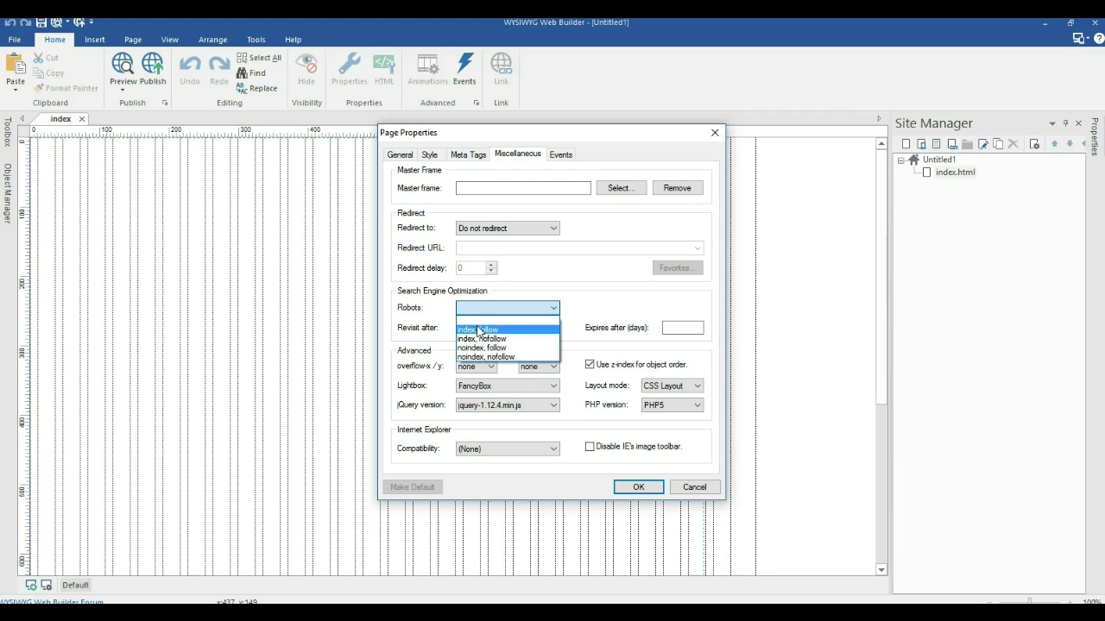
left_click(553, 308)
left_click(537, 305)
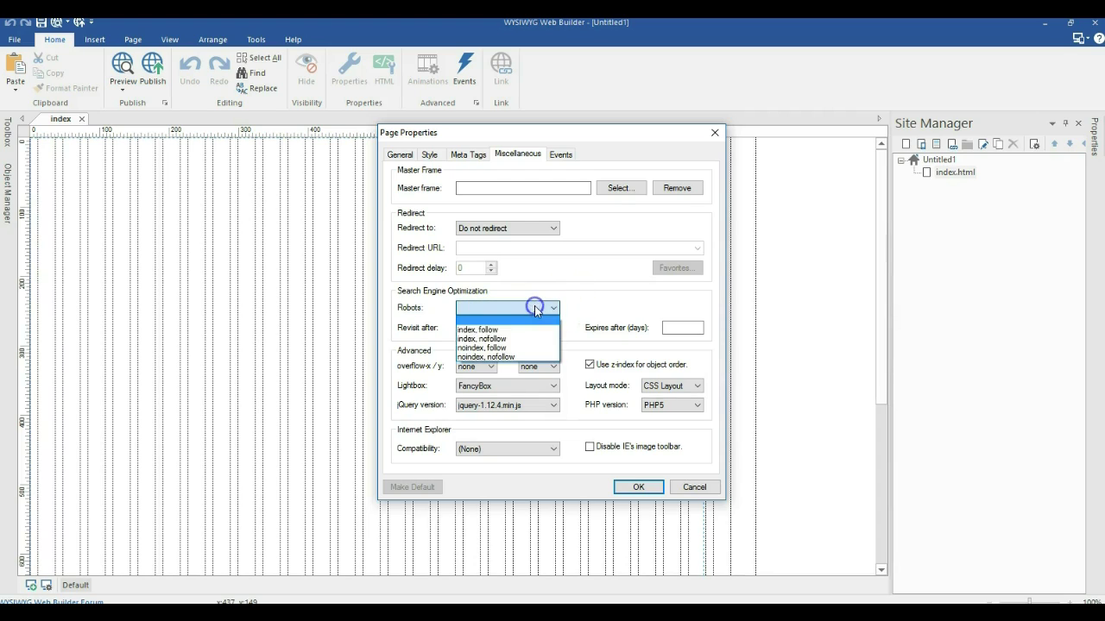
left_click(472, 331)
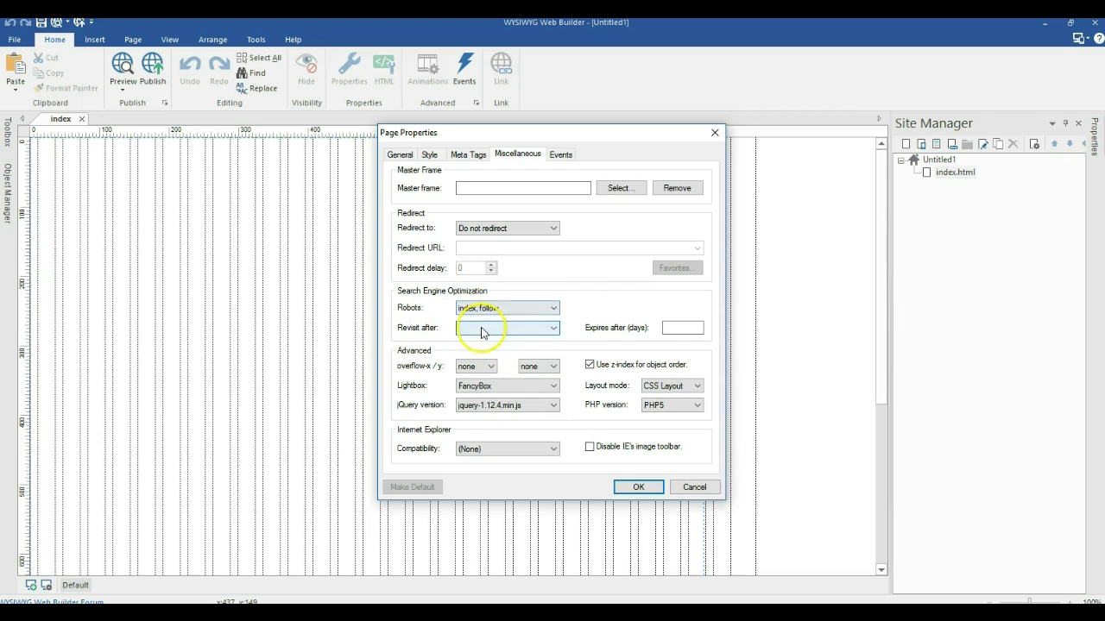
left_click(483, 328)
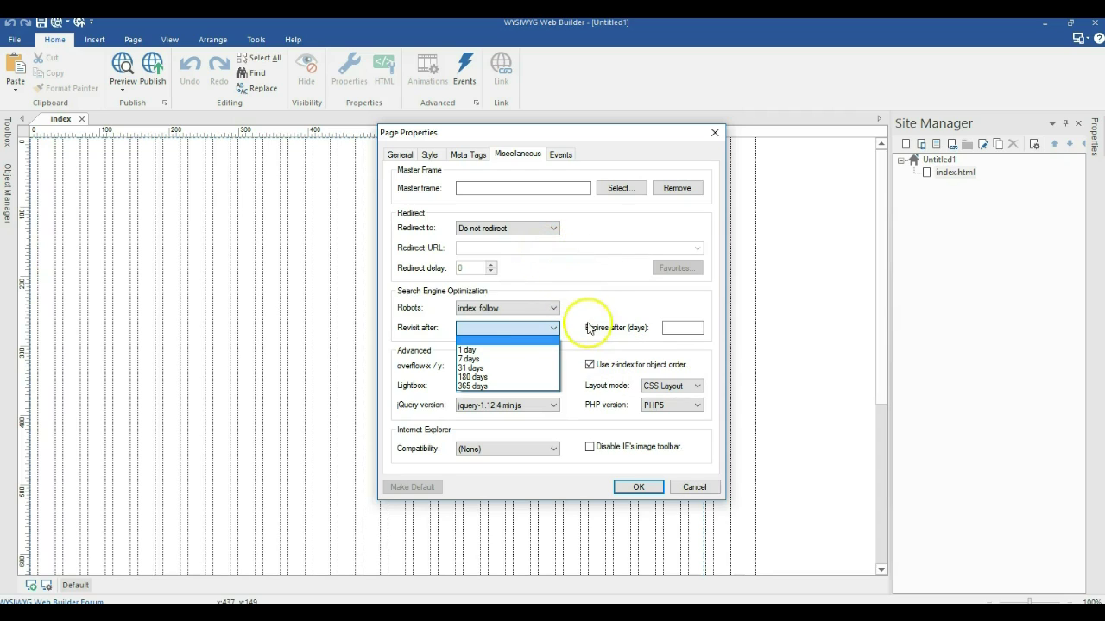
left_click(548, 300)
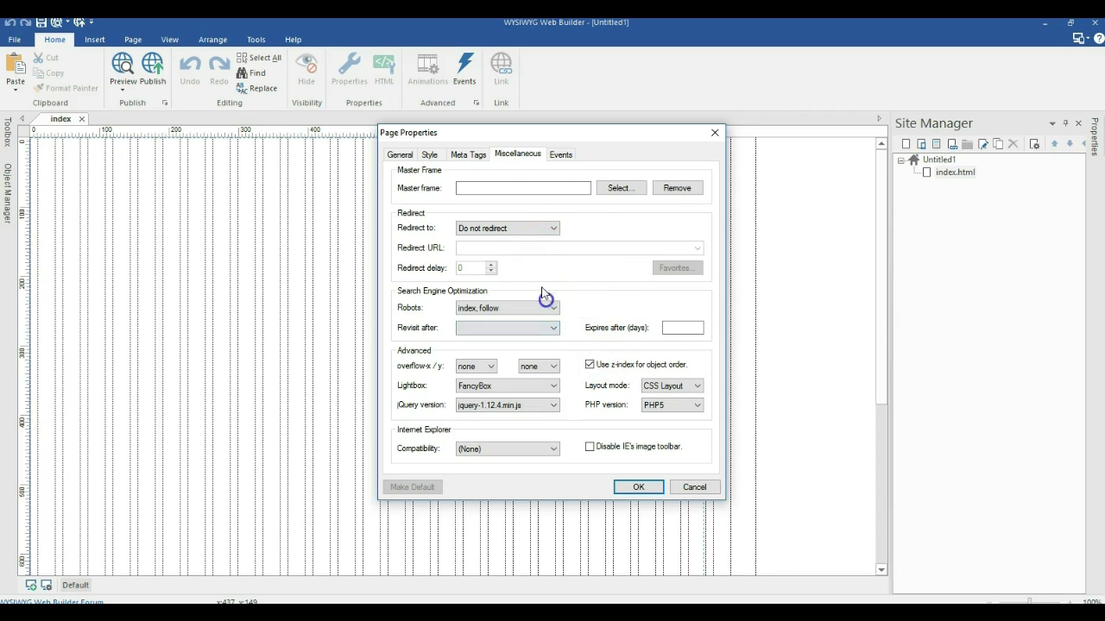
Step: Review the Meta Tags fields, then cancel Page Properties without saving
left_click(477, 156)
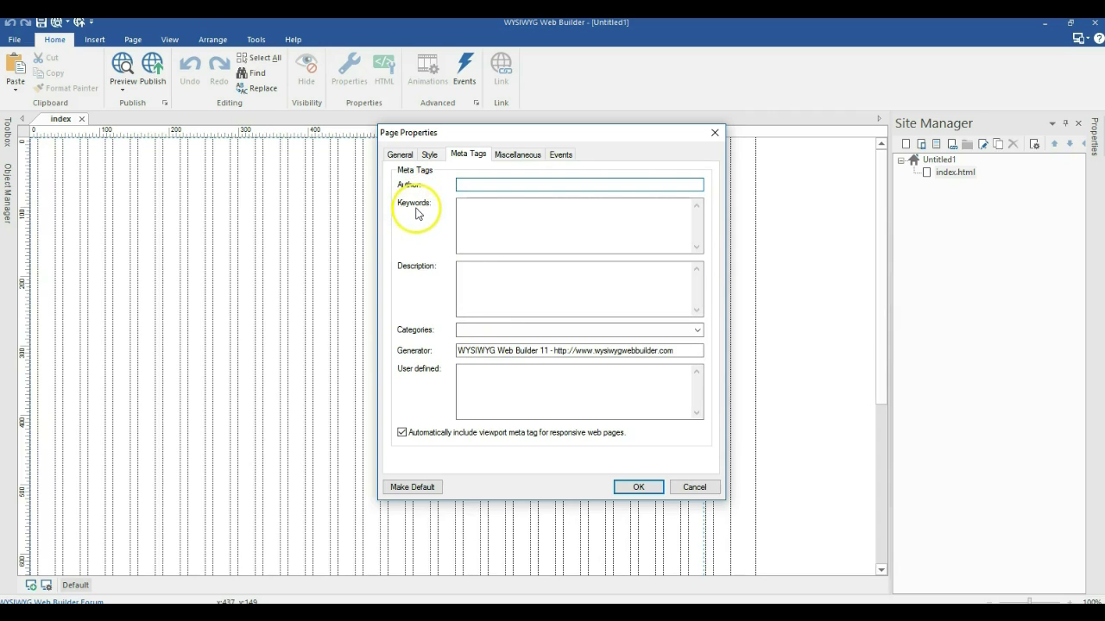
left_click(691, 490)
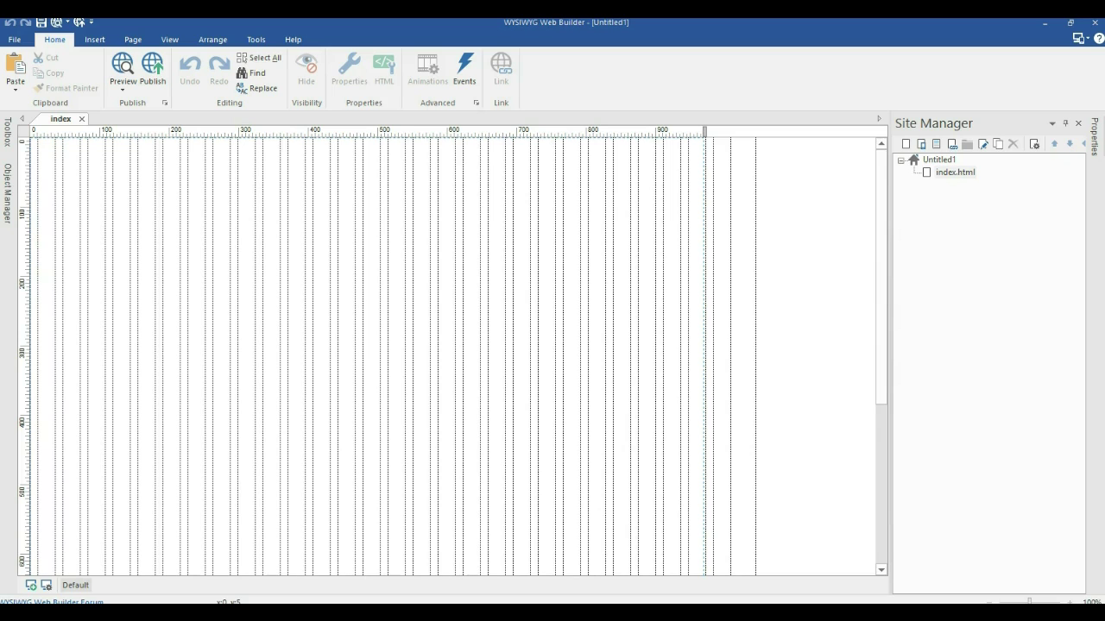
Step: Insert the Capture.PNG code logo, resize it to about 354 × 161 and move it left
left_click(436, 289)
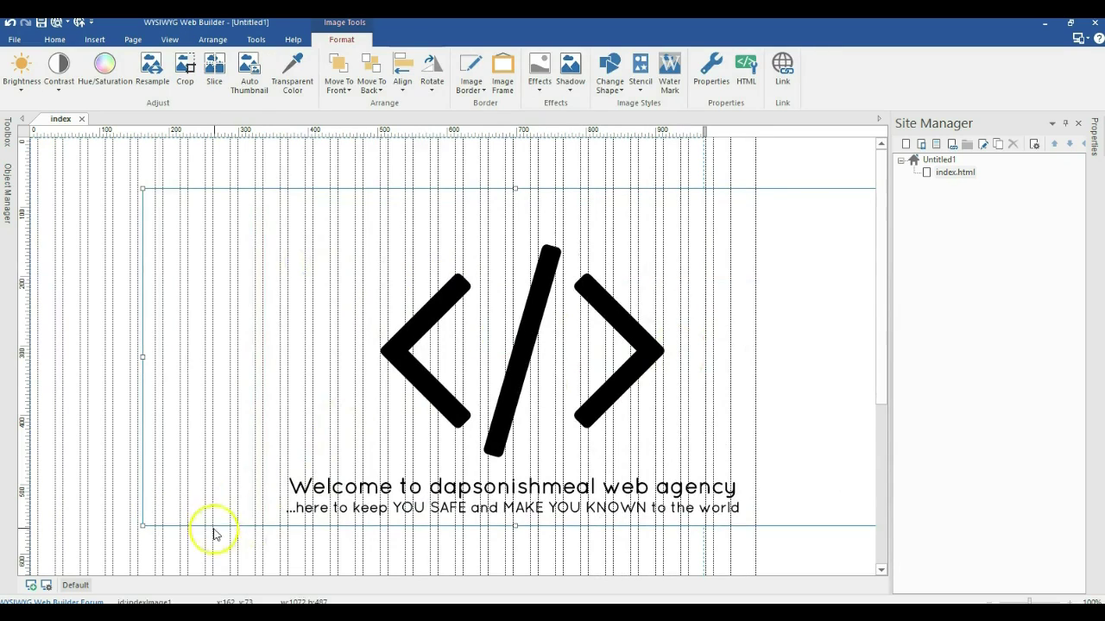
left_click_drag(143, 524, 663, 400)
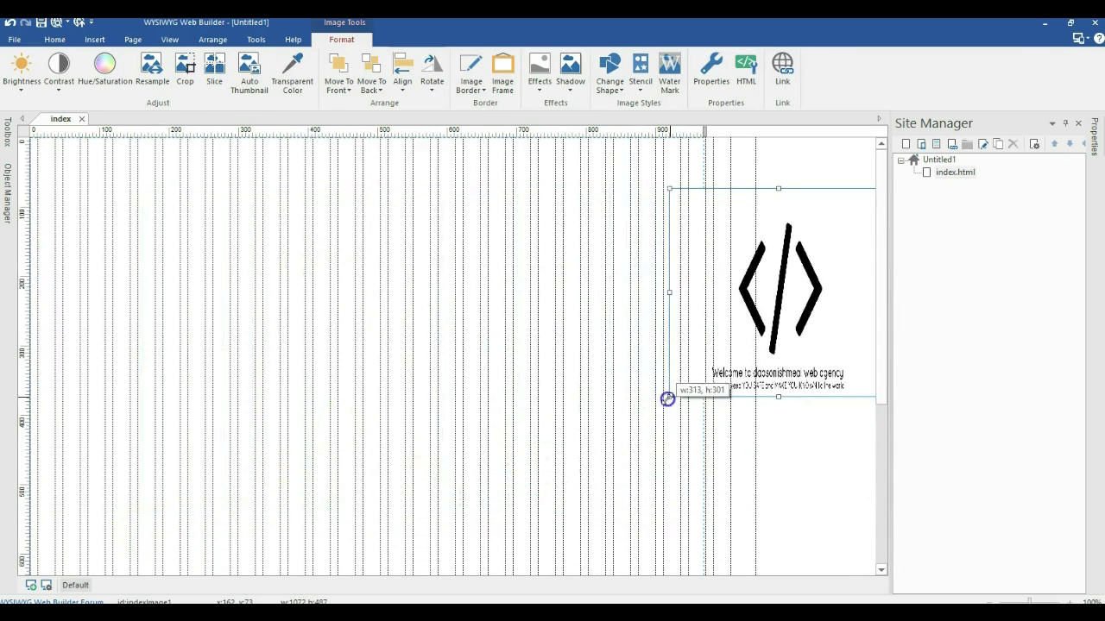
left_click_drag(713, 333, 422, 388)
left_click_drag(589, 449, 621, 472)
left_click_drag(548, 323, 390, 347)
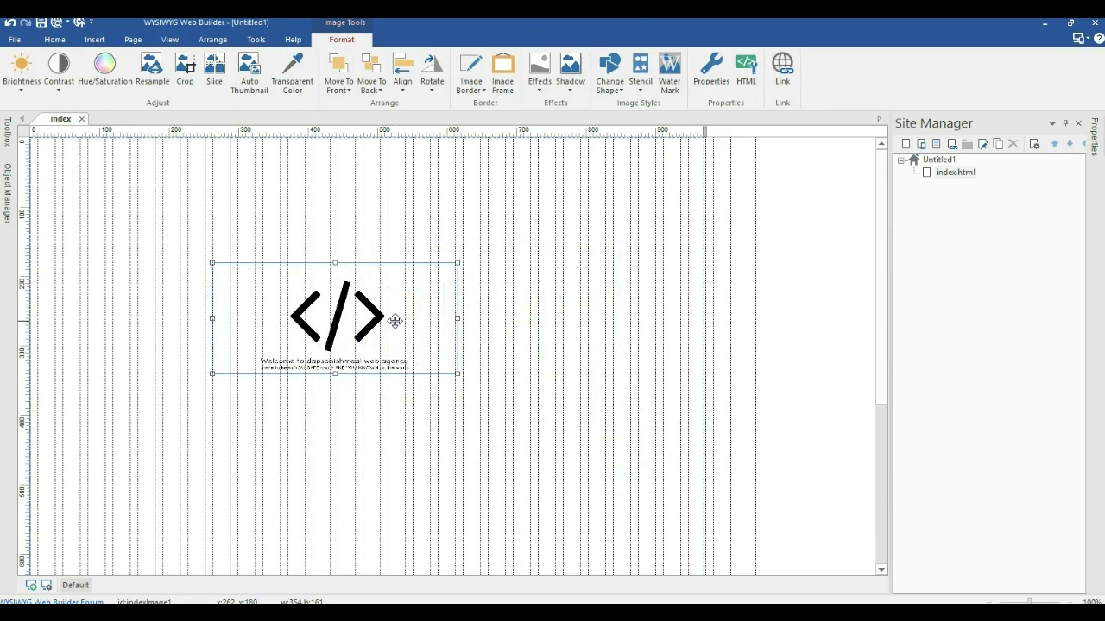
Step: Give the image alternate text 'banner image of code' and title 'banner image'
double_click(388, 328)
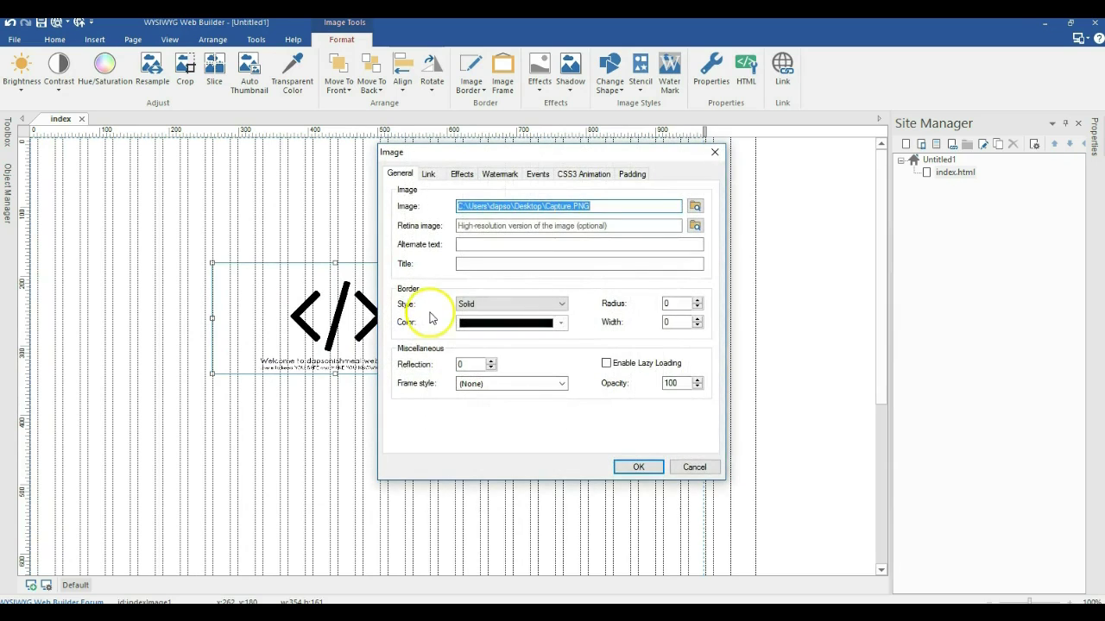
left_click(460, 244)
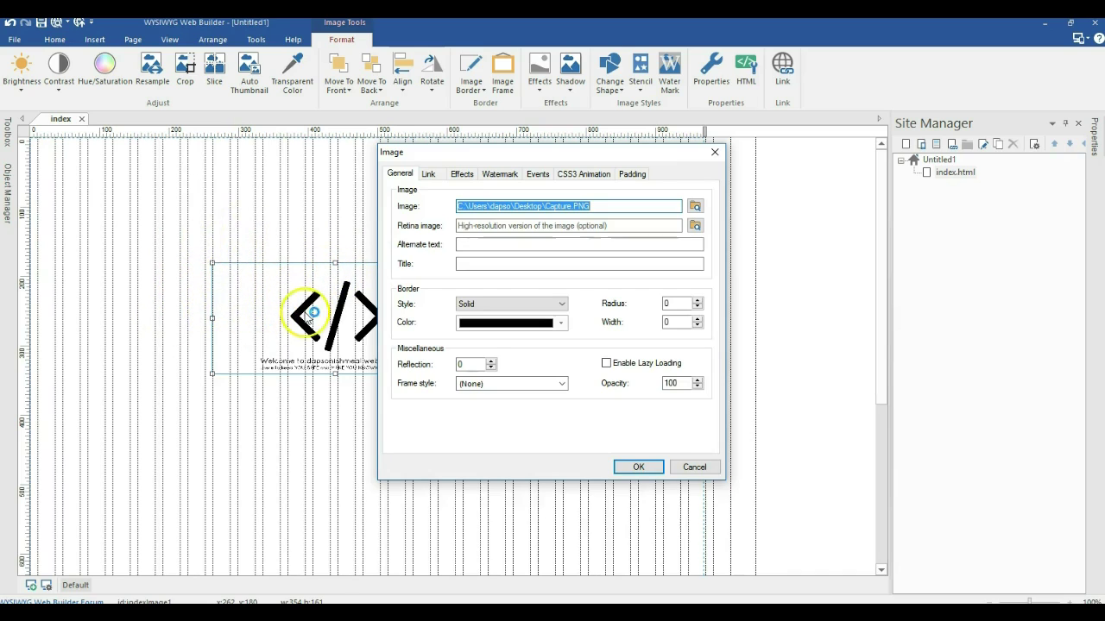
left_click(460, 246)
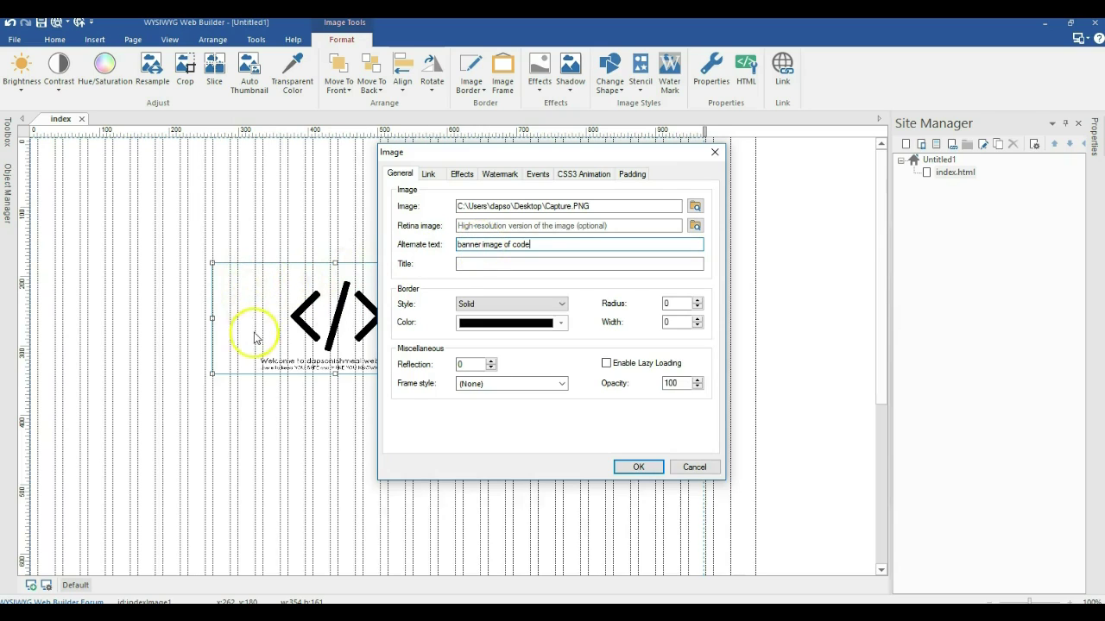
left_click(467, 265)
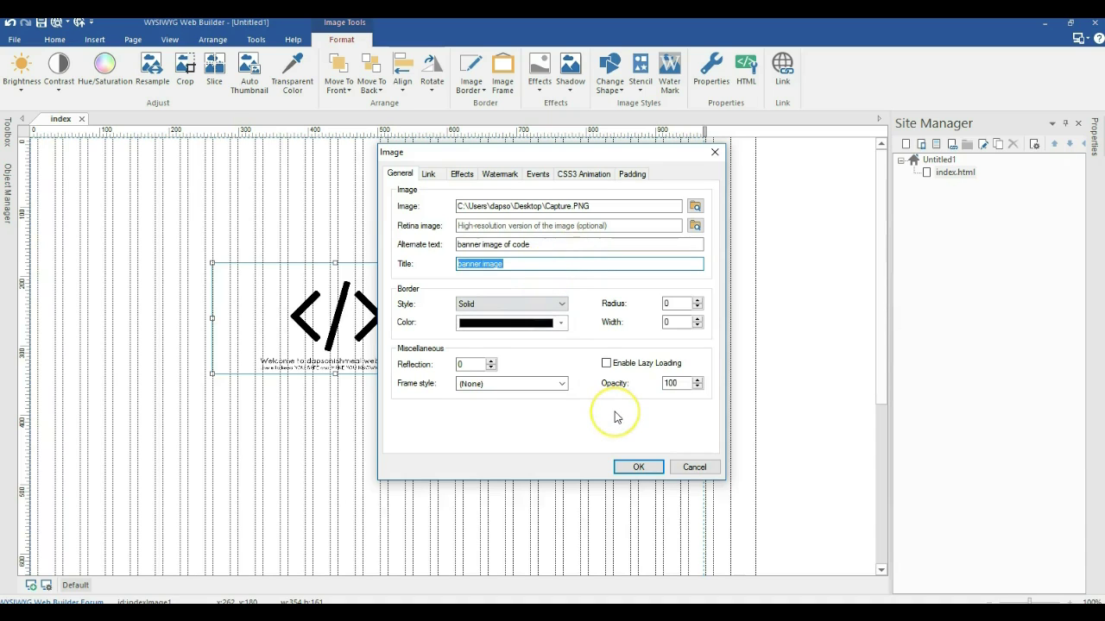
left_click(633, 466)
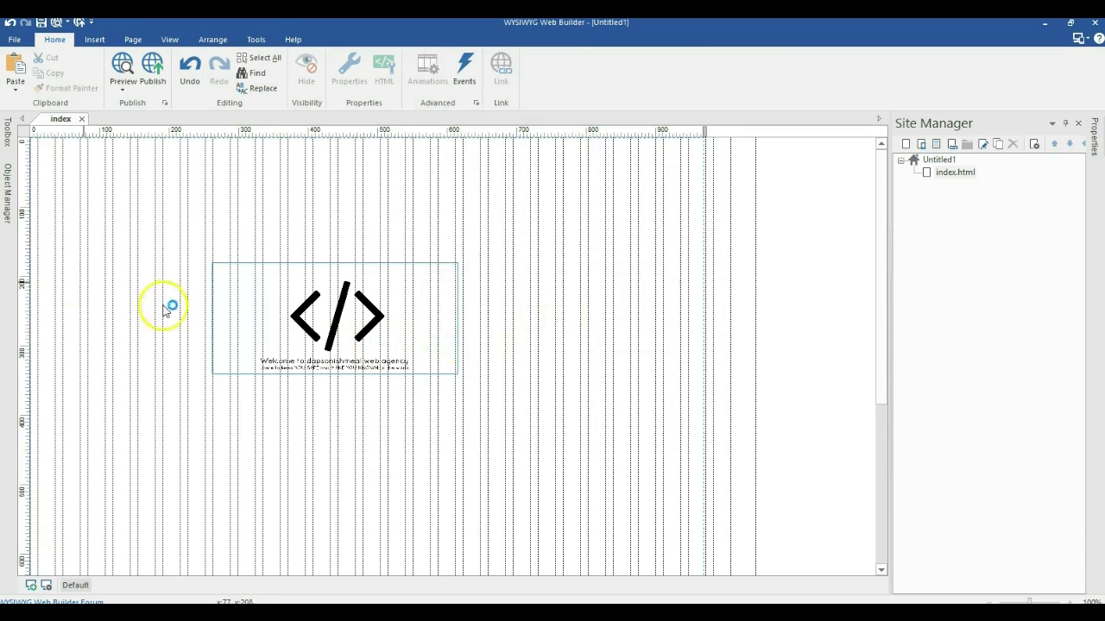
Step: Preview the page in Firefox and inspect the logo's HTML for its alt text
key("F5")
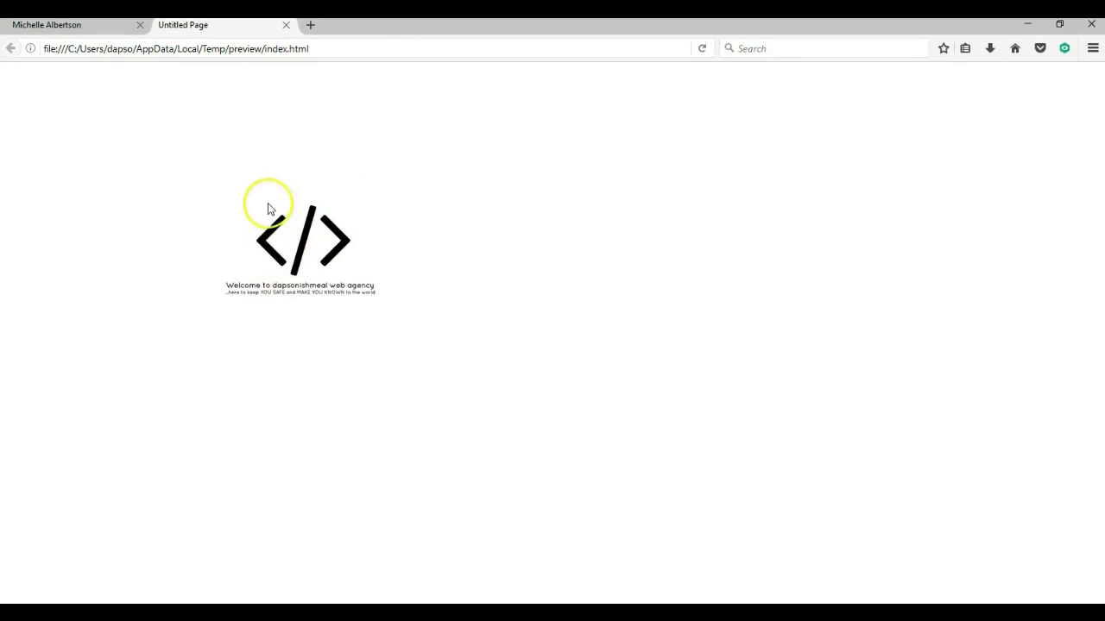
right_click(300, 240)
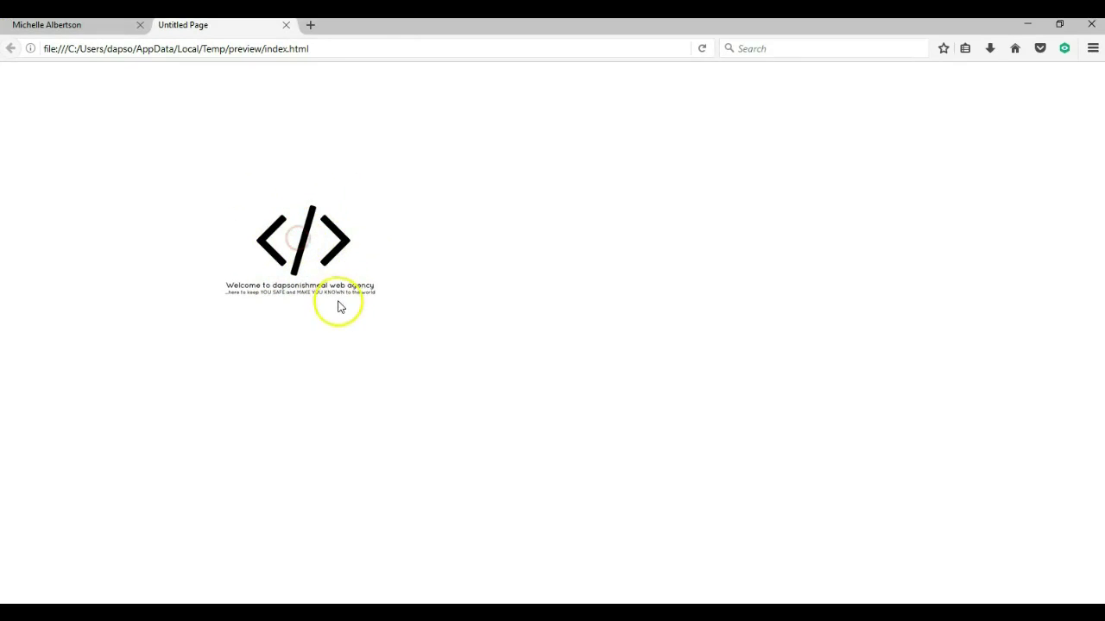
left_click(285, 239)
right_click(288, 243)
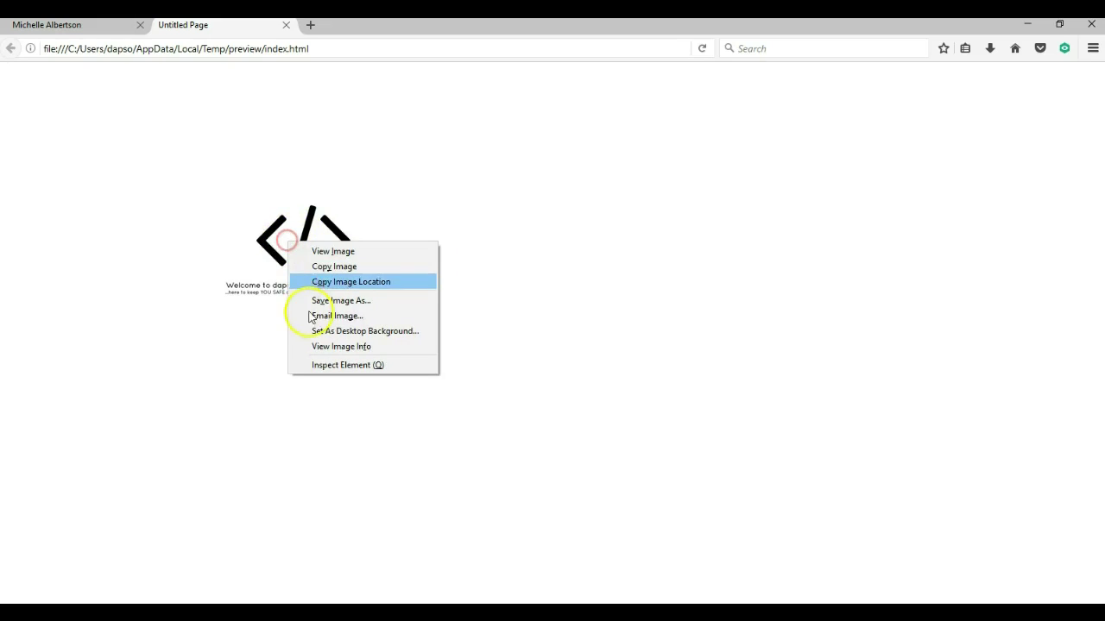
left_click(328, 366)
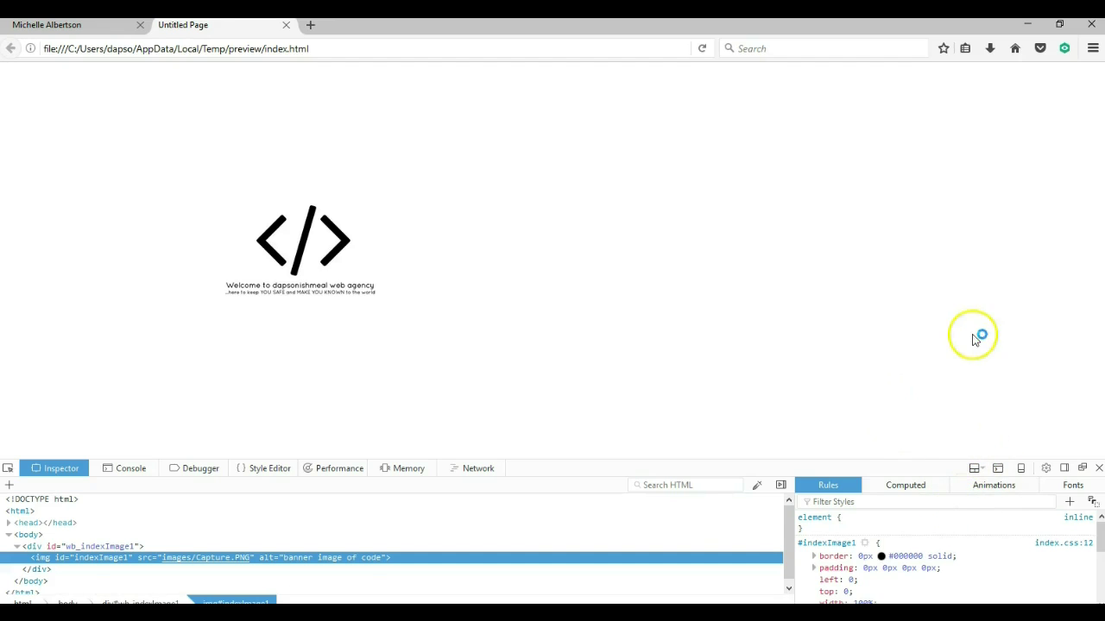
key("alt+Tab")
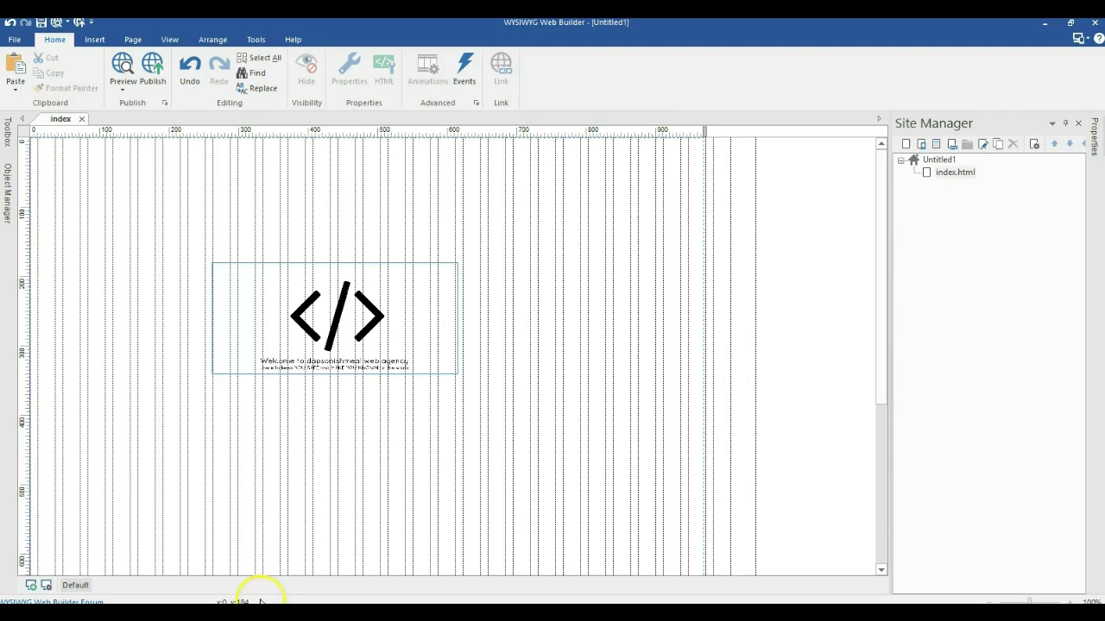
Step: Re-enter the banner image's title as 'banner image' and confirm
double_click(363, 317)
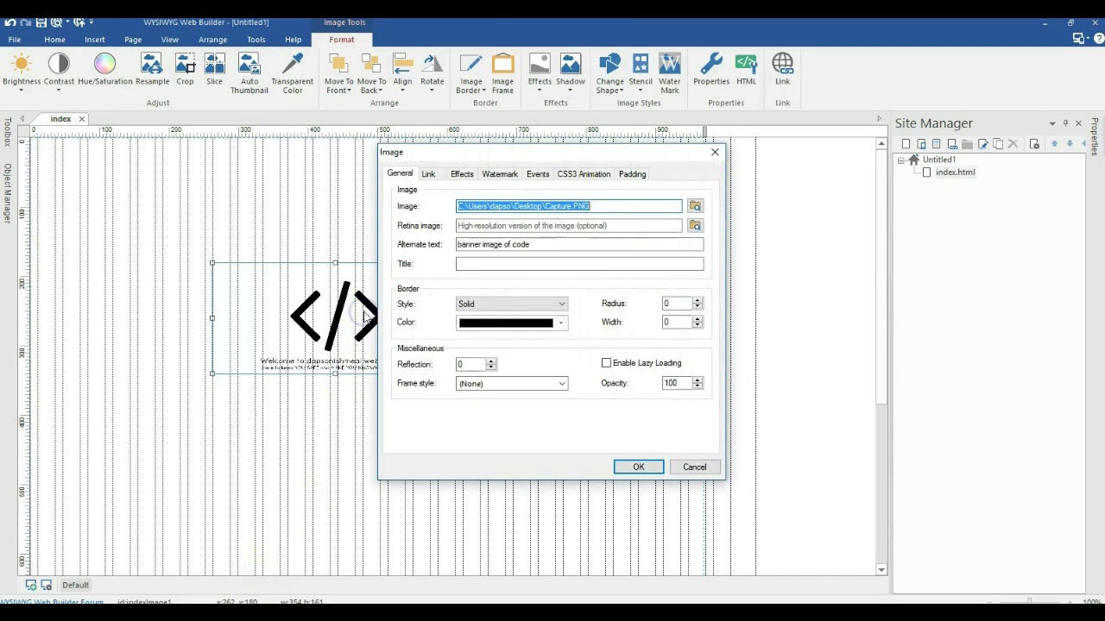
left_click(471, 264)
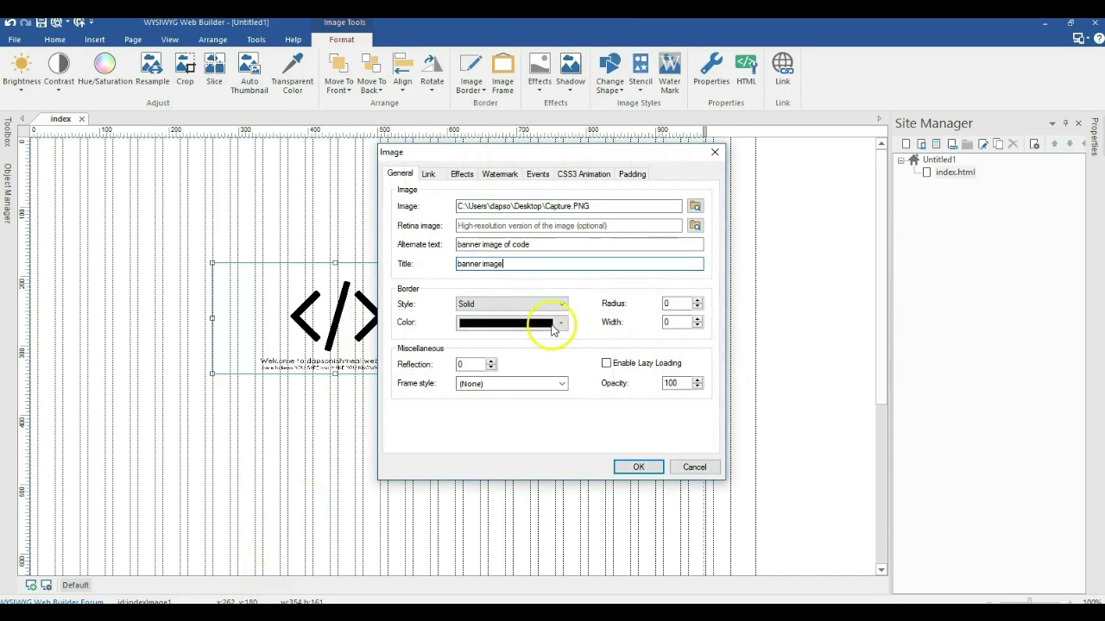
left_click(631, 467)
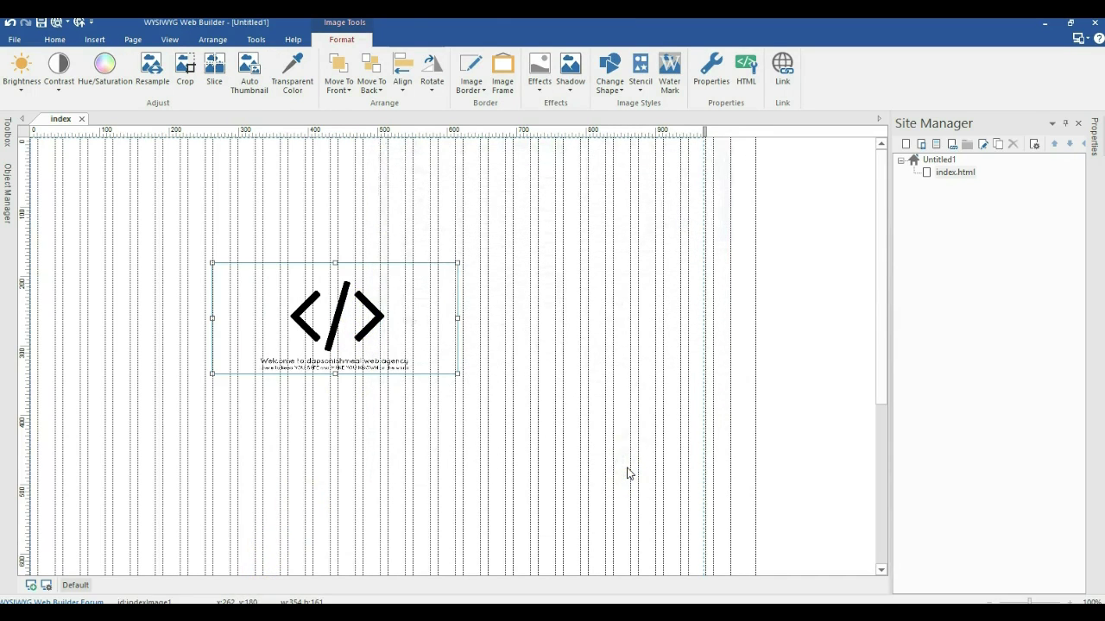
Step: Preview index.html in Firefox to check the banner's 'banner image' tooltip
key("F5")
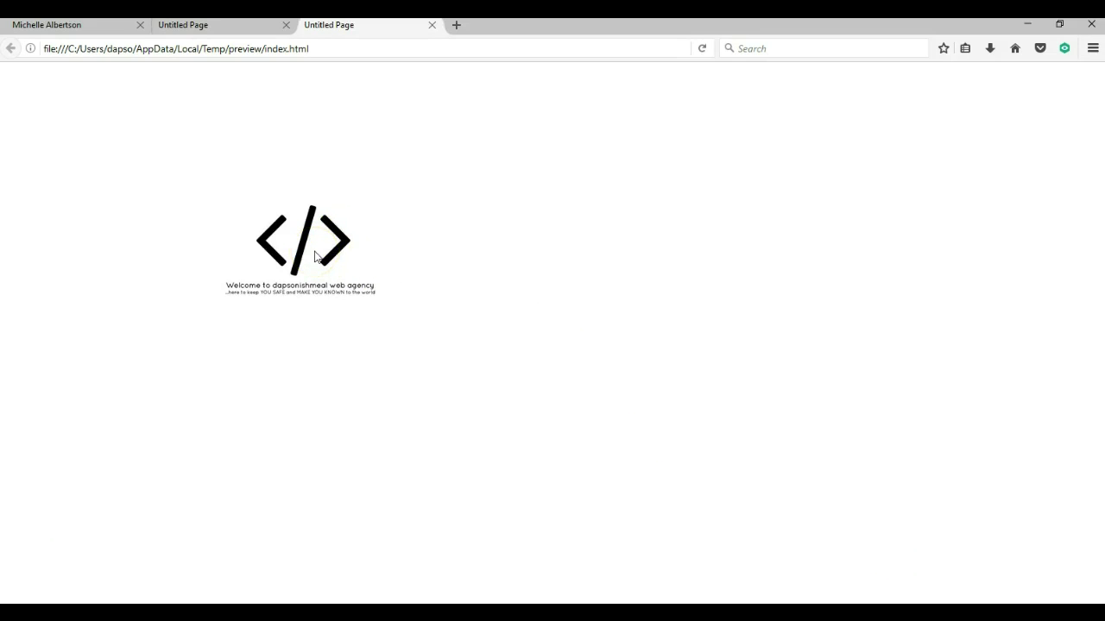
Step: Back in the builder, move the banner image up and to the right
left_click(276, 600)
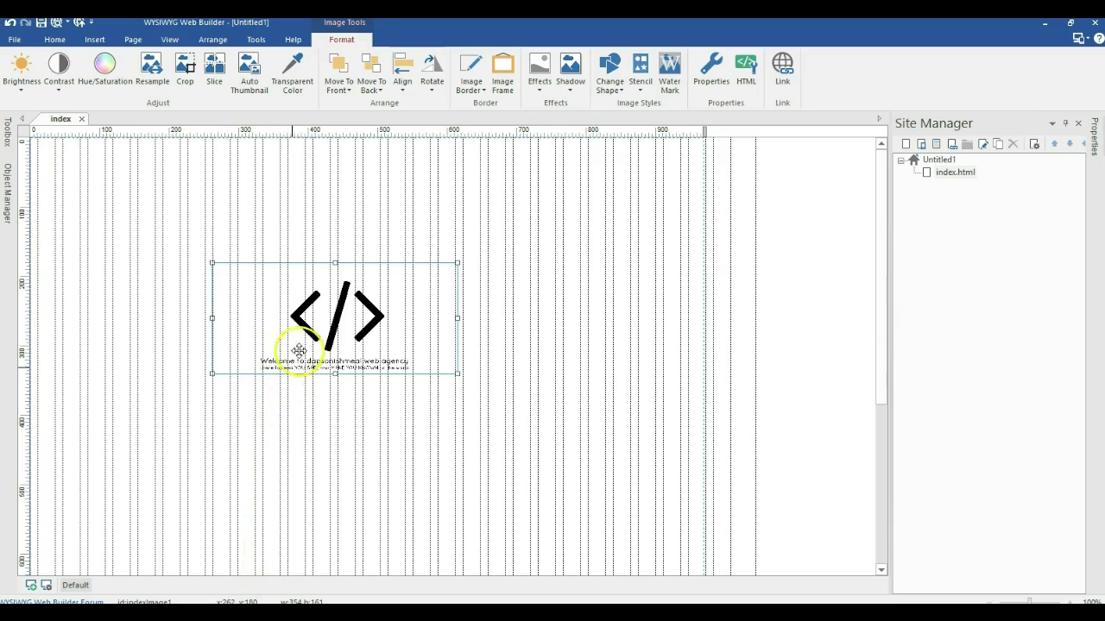
left_click(319, 312)
left_click_drag(320, 312, 360, 287)
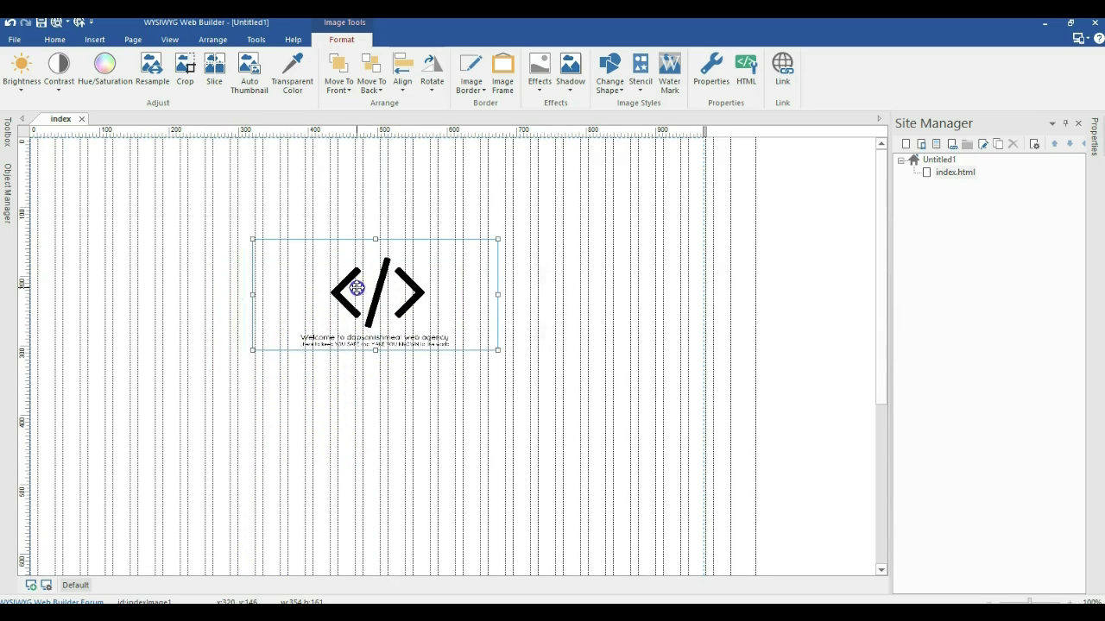
Step: Show the banner image's Link settings (Page in this Project) and edit its Title field
double_click(360, 308)
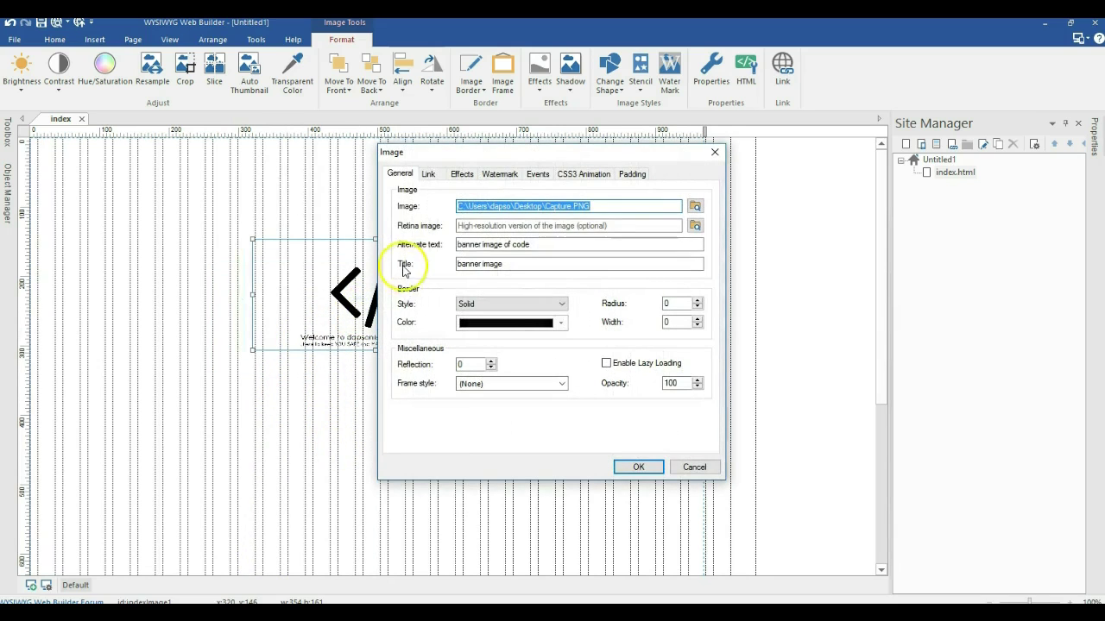
left_click(432, 175)
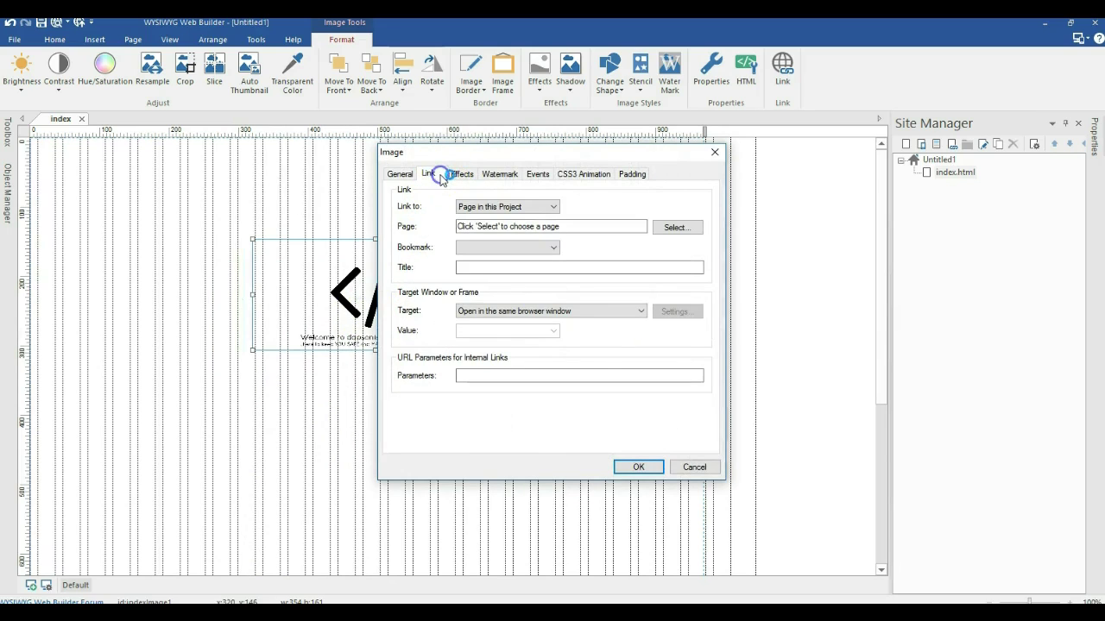
left_click(482, 267)
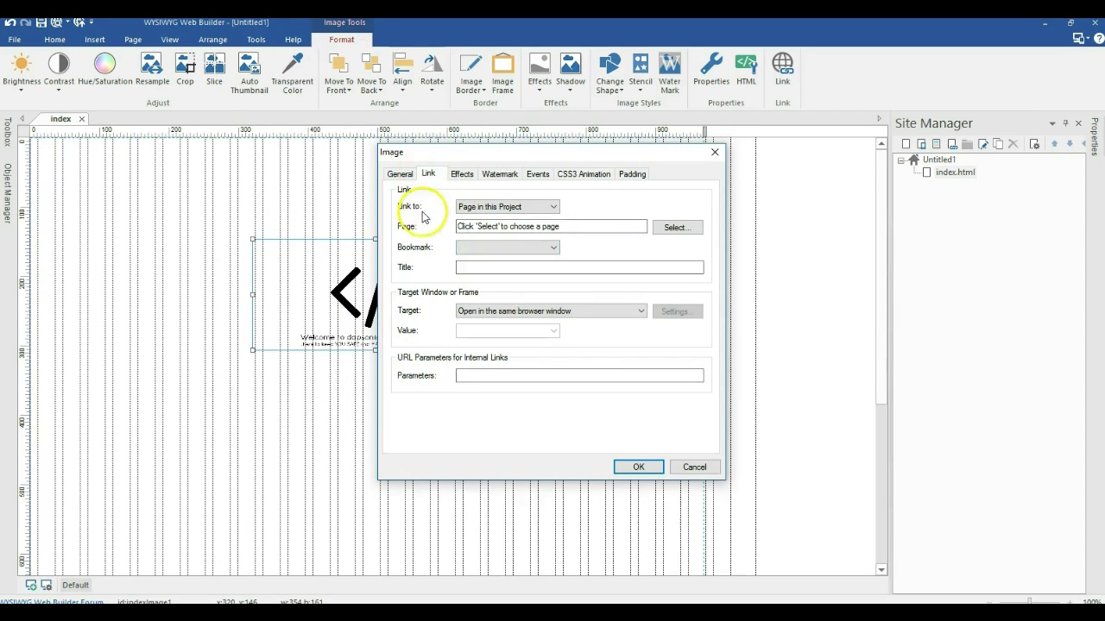
left_click(460, 267)
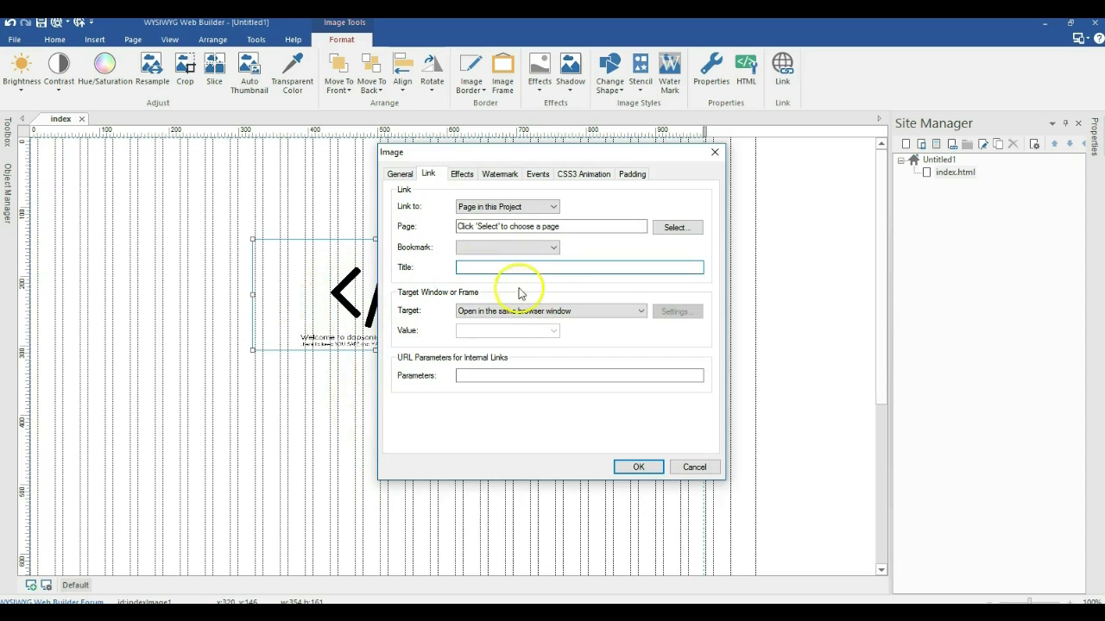
Step: Move the banner near the top-left and add a 100 × 30 shape to its right
left_click(632, 467)
left_click_drag(417, 325, 293, 282)
left_click(8, 133)
scroll(81, 298, "down", 1)
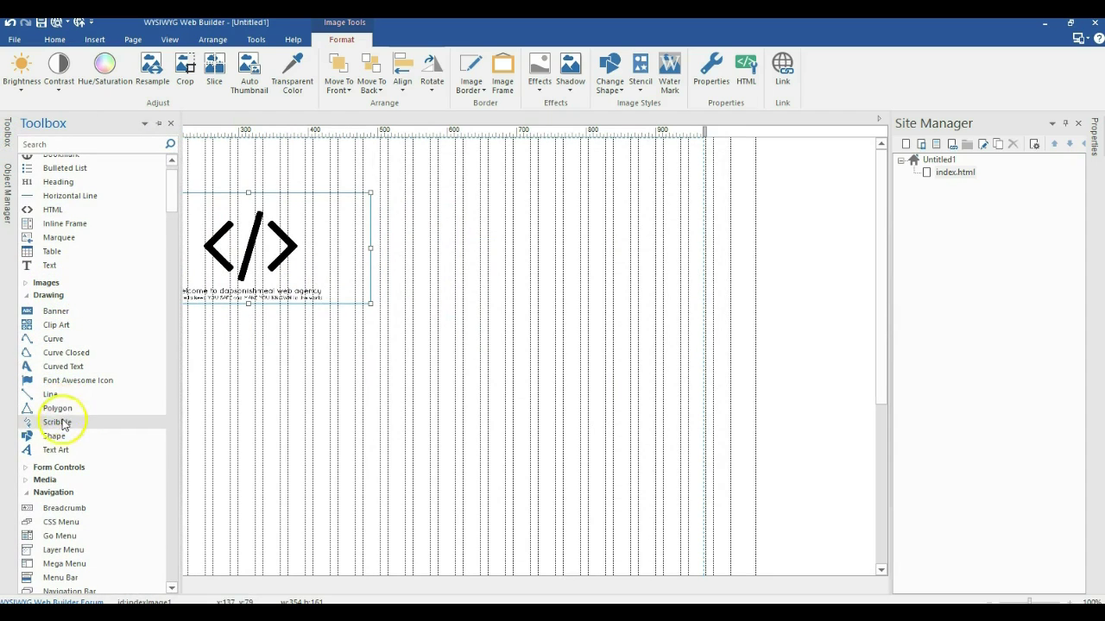
left_click_drag(61, 445, 446, 328)
left_click_drag(491, 372, 460, 315)
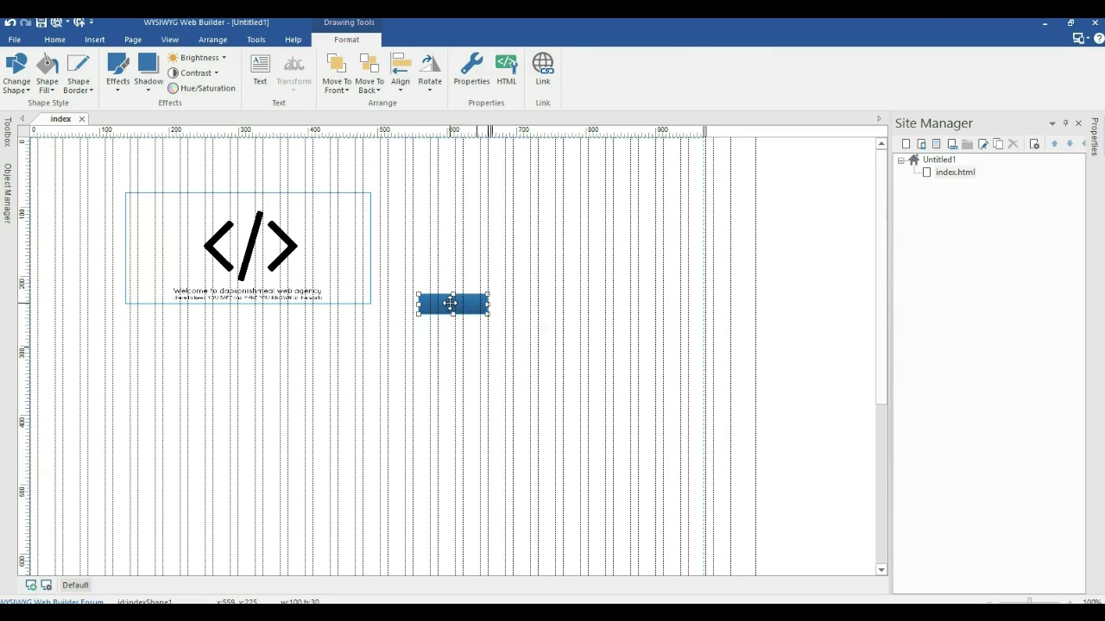
Step: Label the blue shape 'Read' on its Text tab
double_click(450, 305)
left_click(428, 151)
left_click(438, 209)
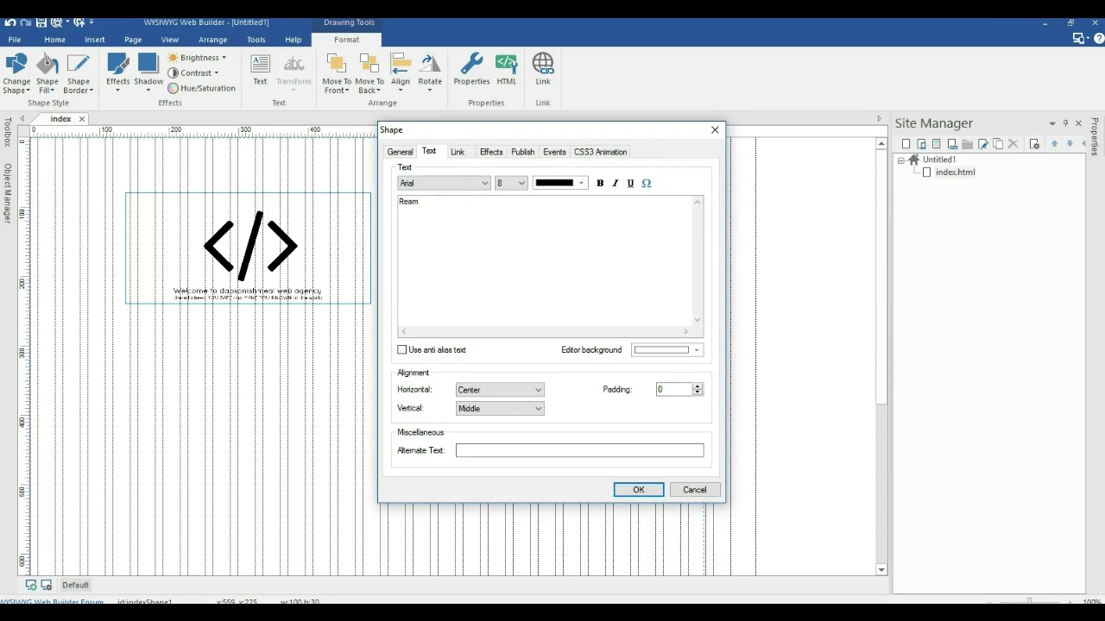
left_click(638, 490)
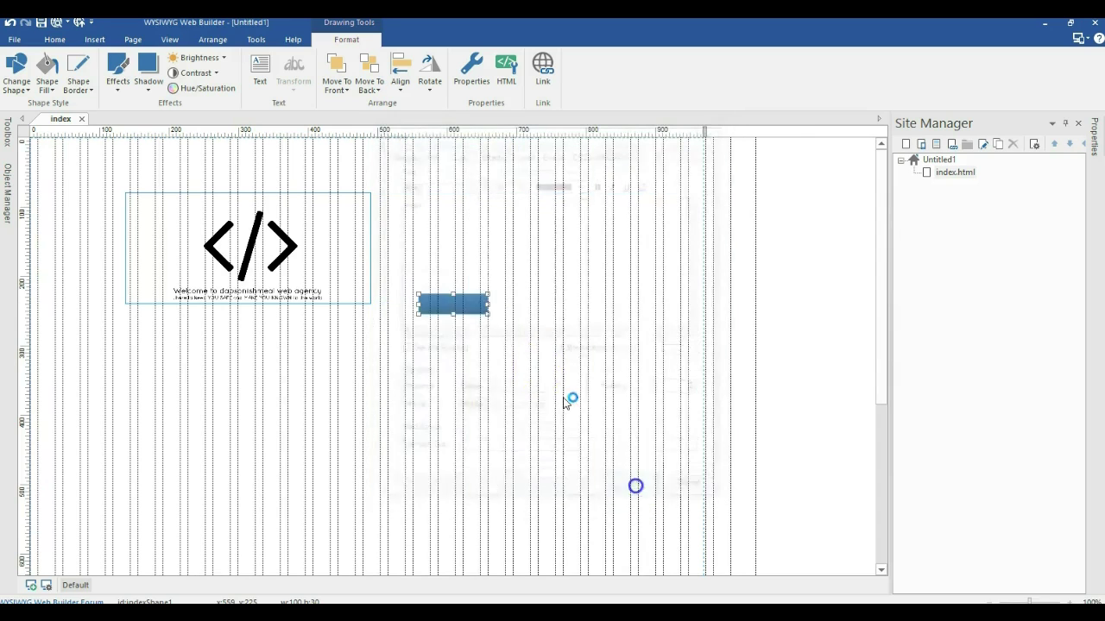
Step: Review the shape's alternate text, link title and URL parameters, then close it
double_click(481, 305)
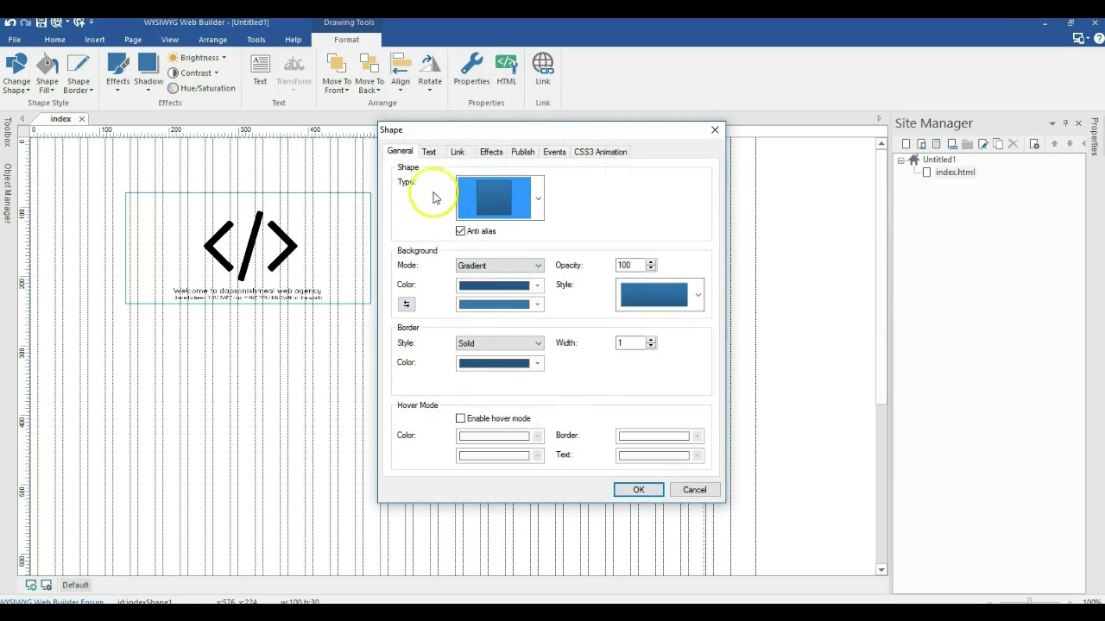
left_click(429, 153)
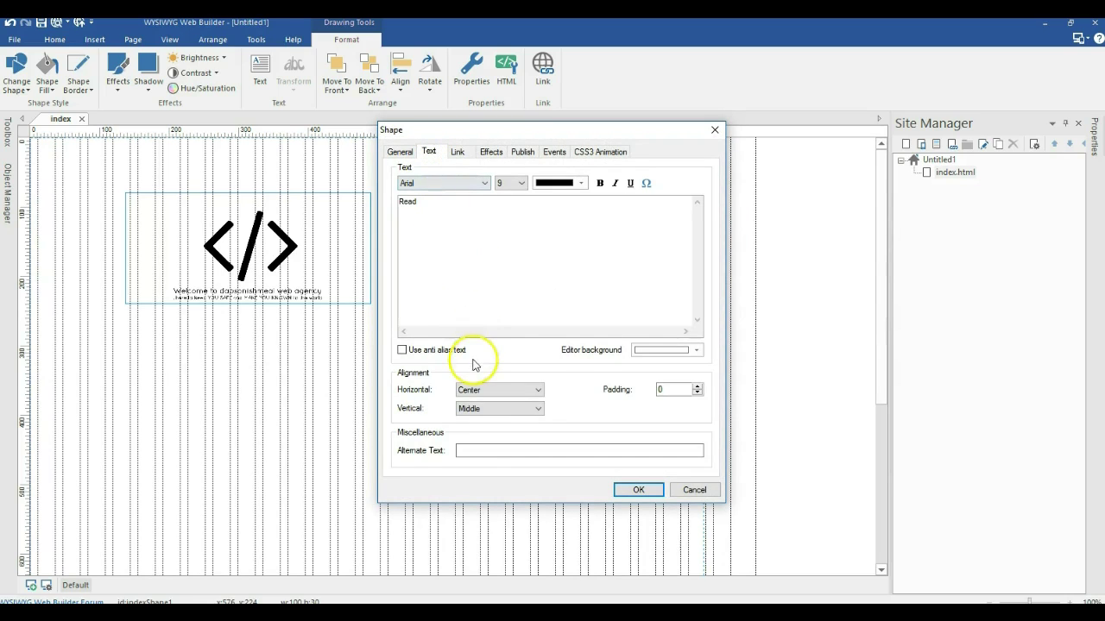
left_click(460, 451)
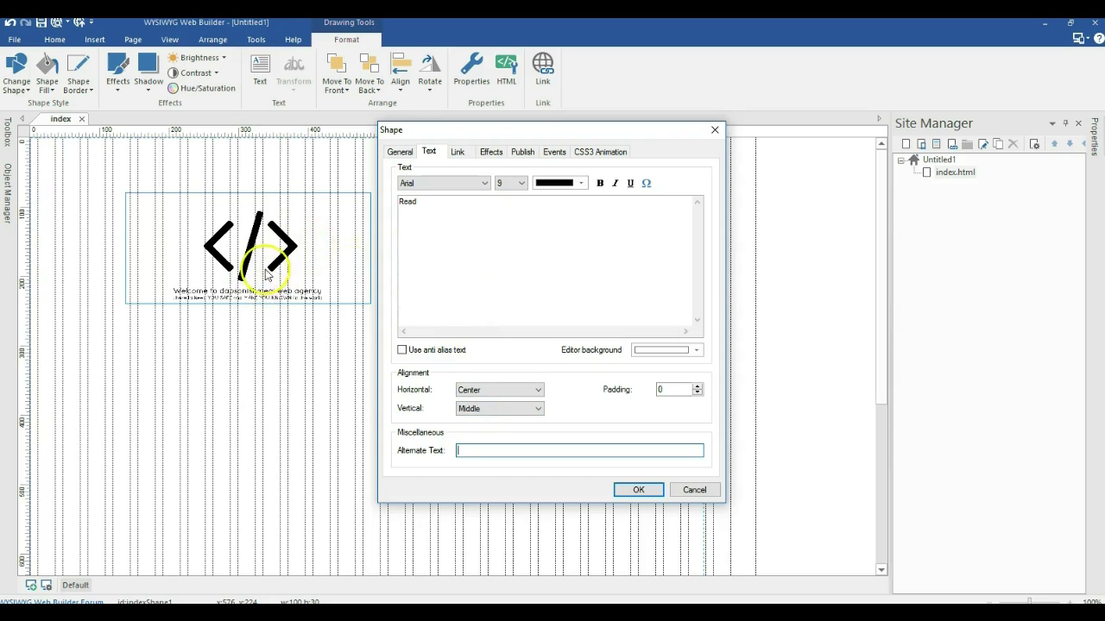
left_click(457, 153)
left_click(468, 246)
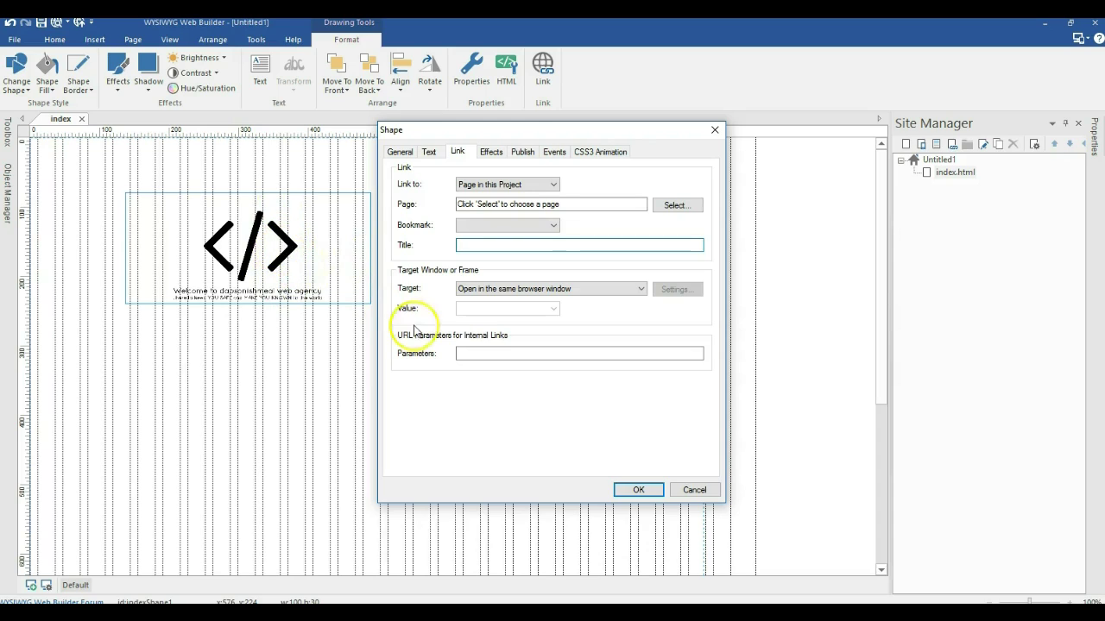
left_click(472, 352)
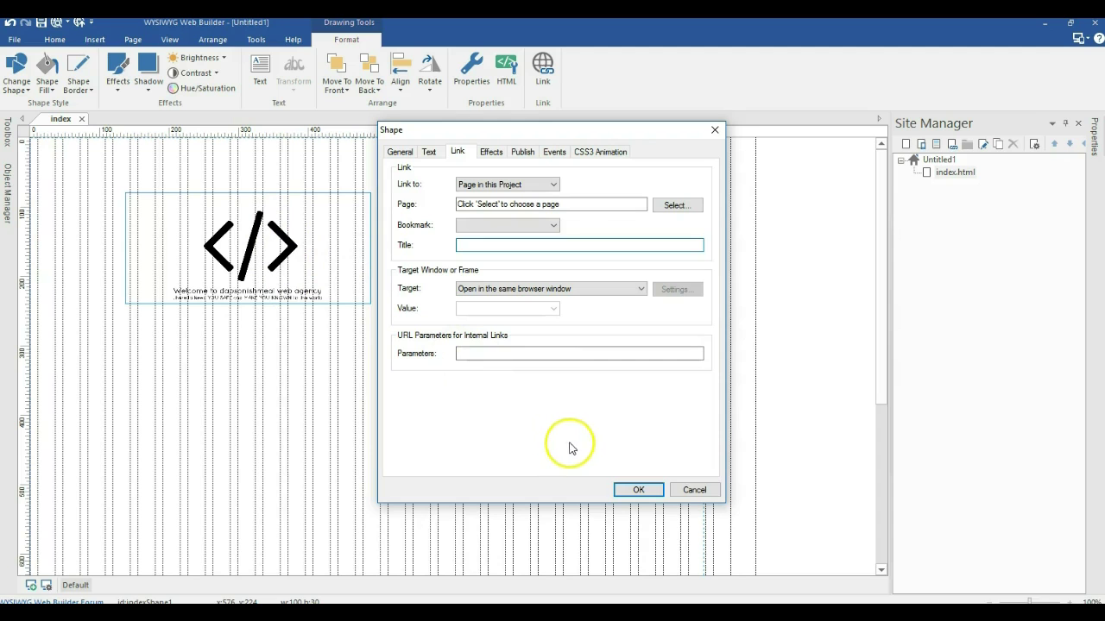
left_click(649, 490)
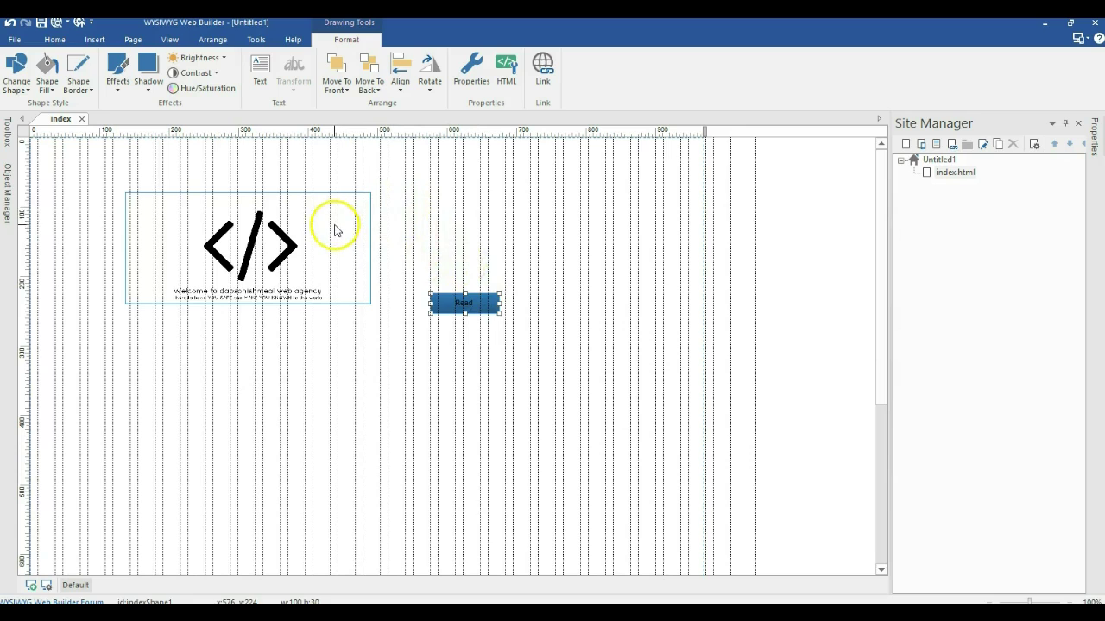
left_click(437, 225)
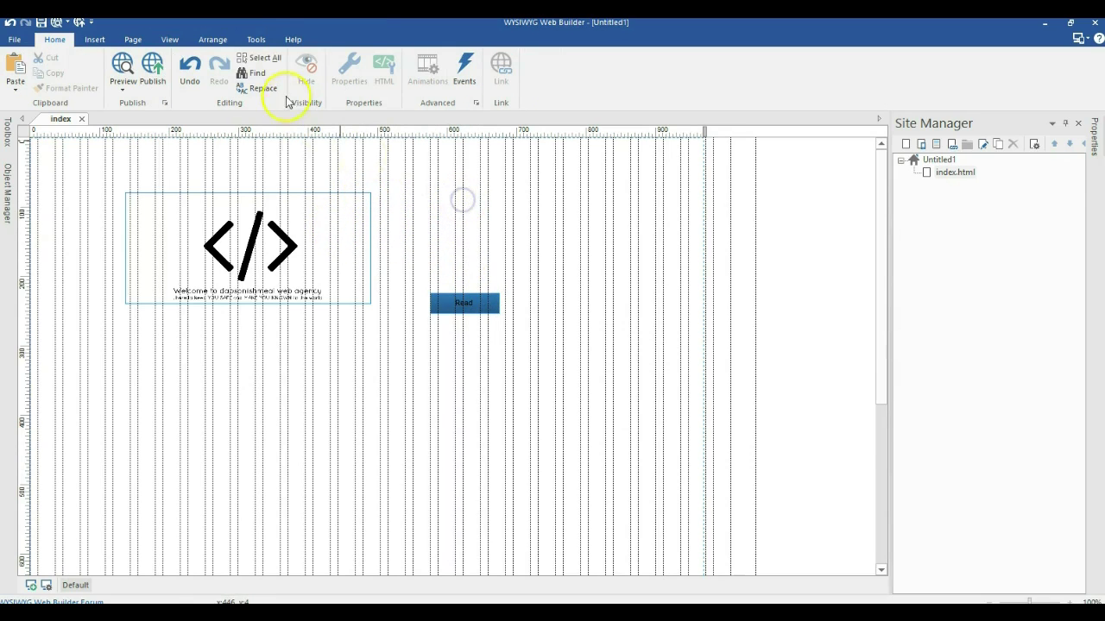
left_click(258, 40)
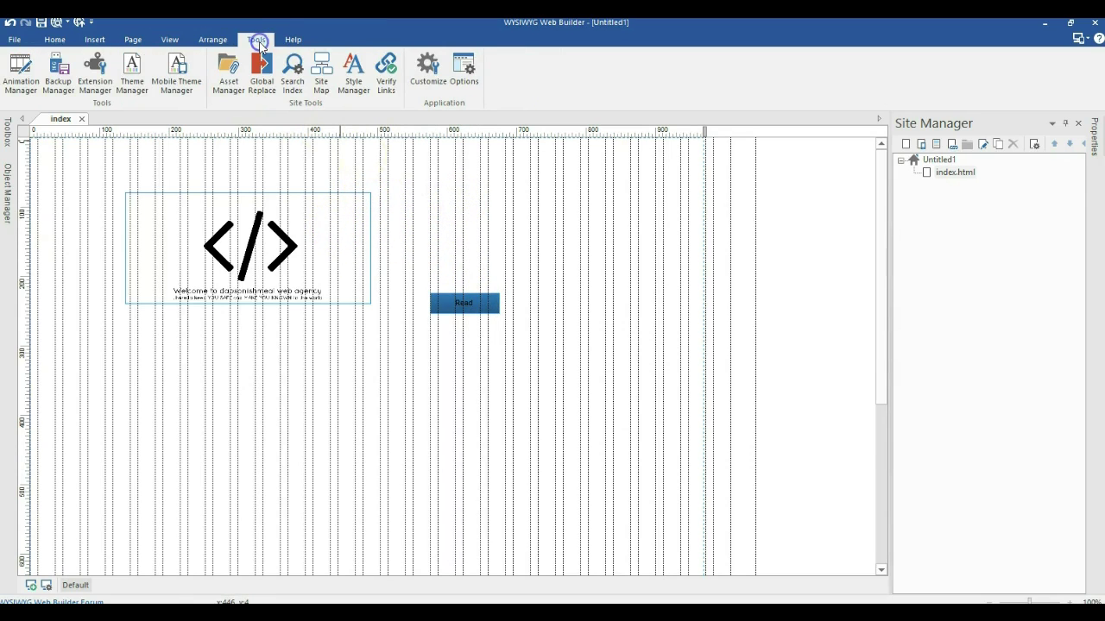
left_click(321, 77)
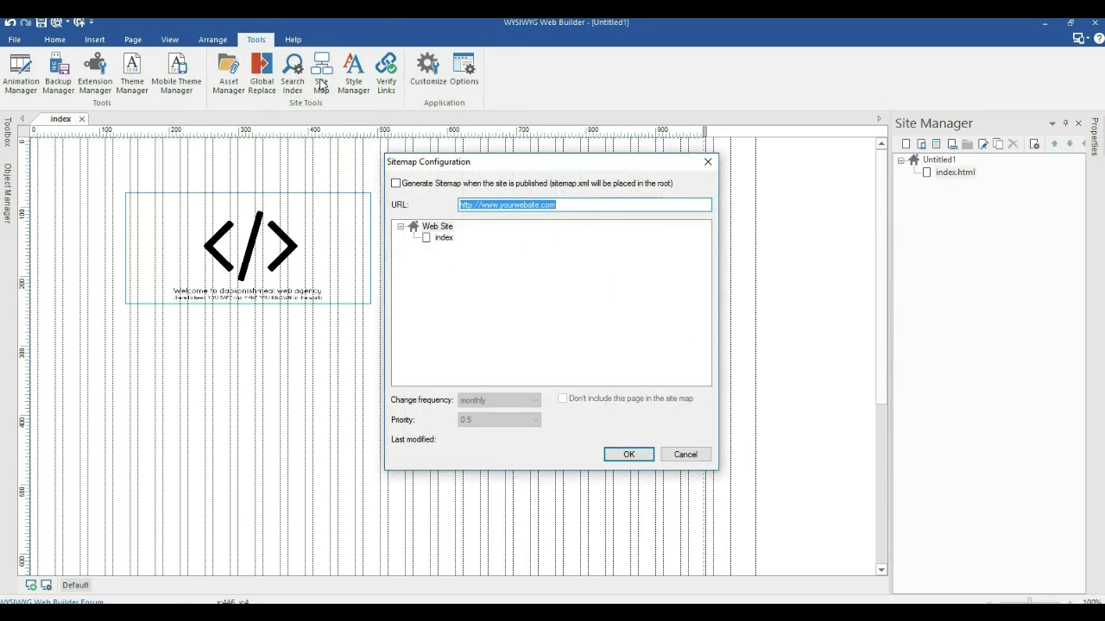
left_click(396, 184)
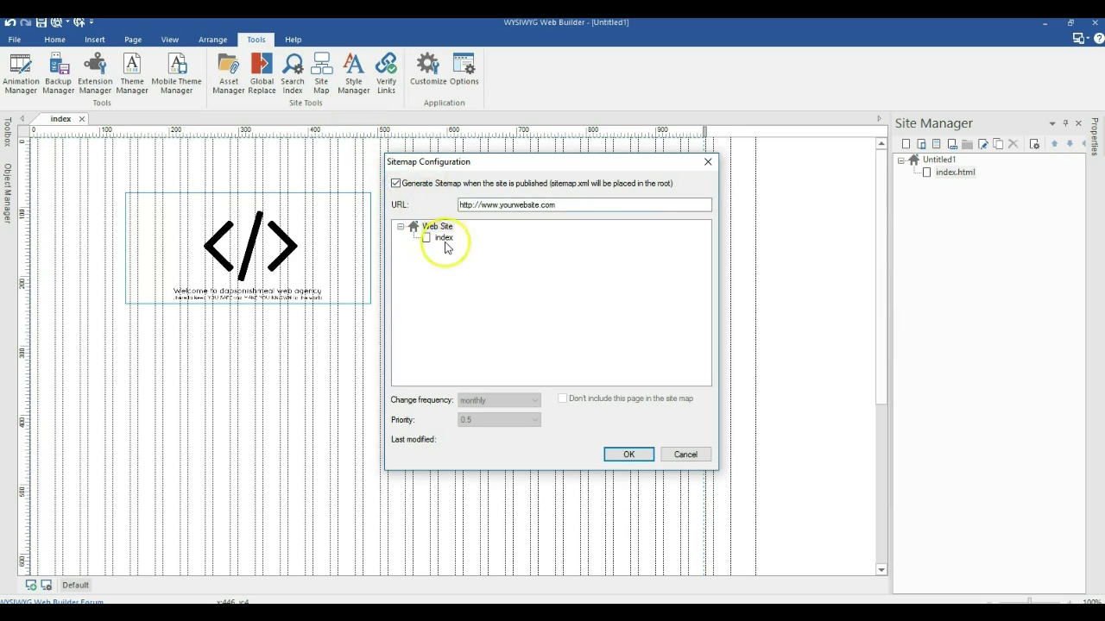
left_click(558, 204)
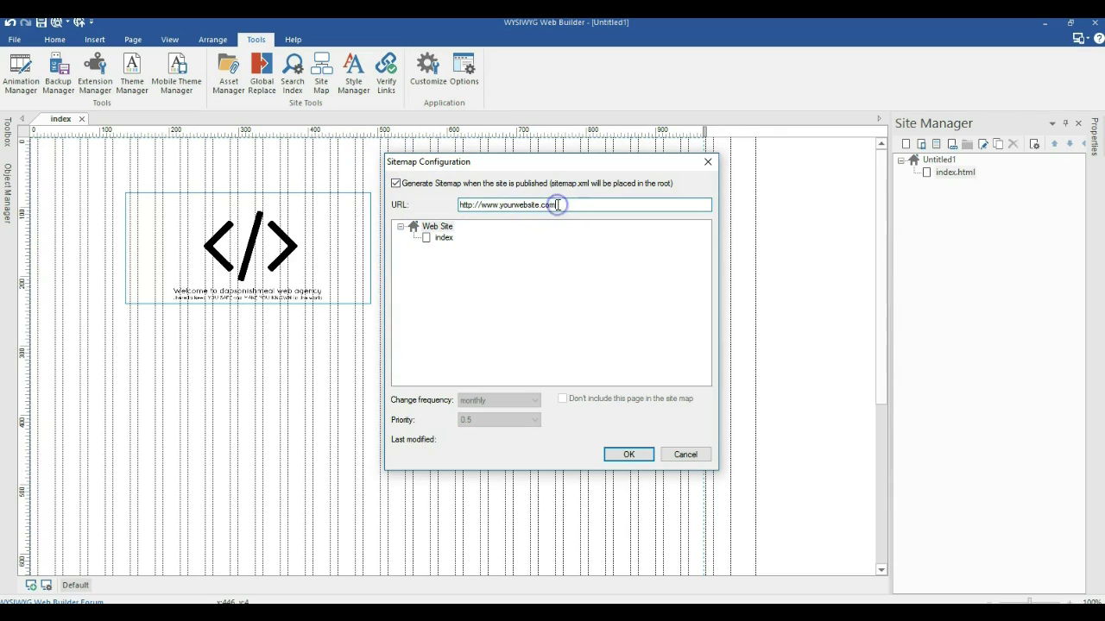
left_click_drag(566, 205, 488, 190)
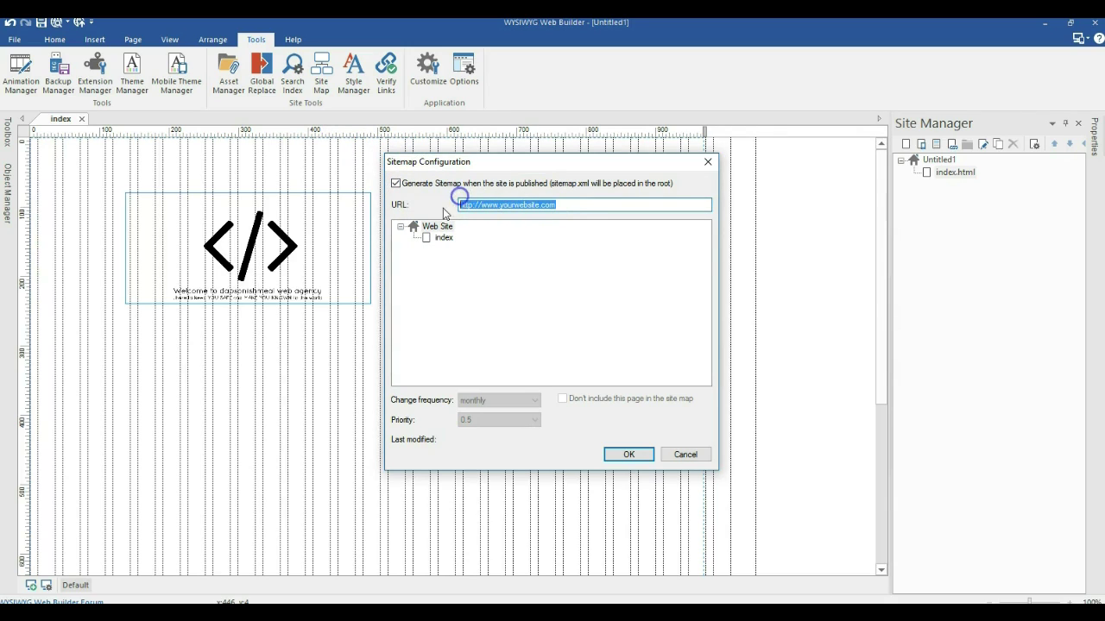